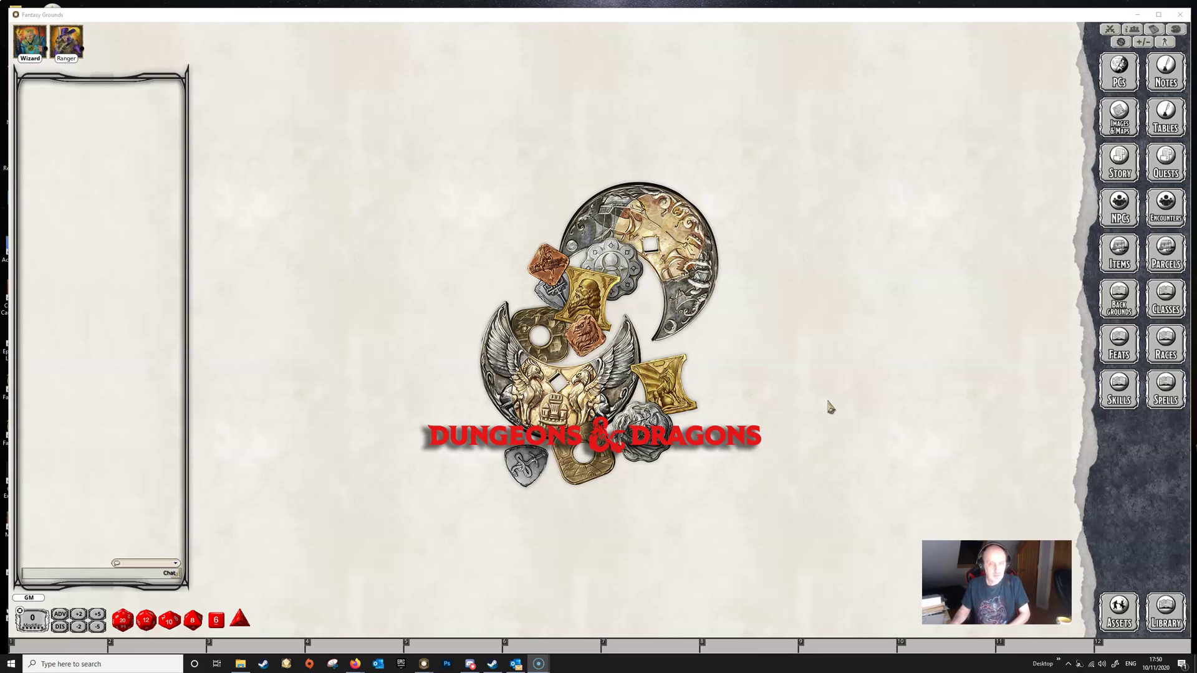
click(451, 531)
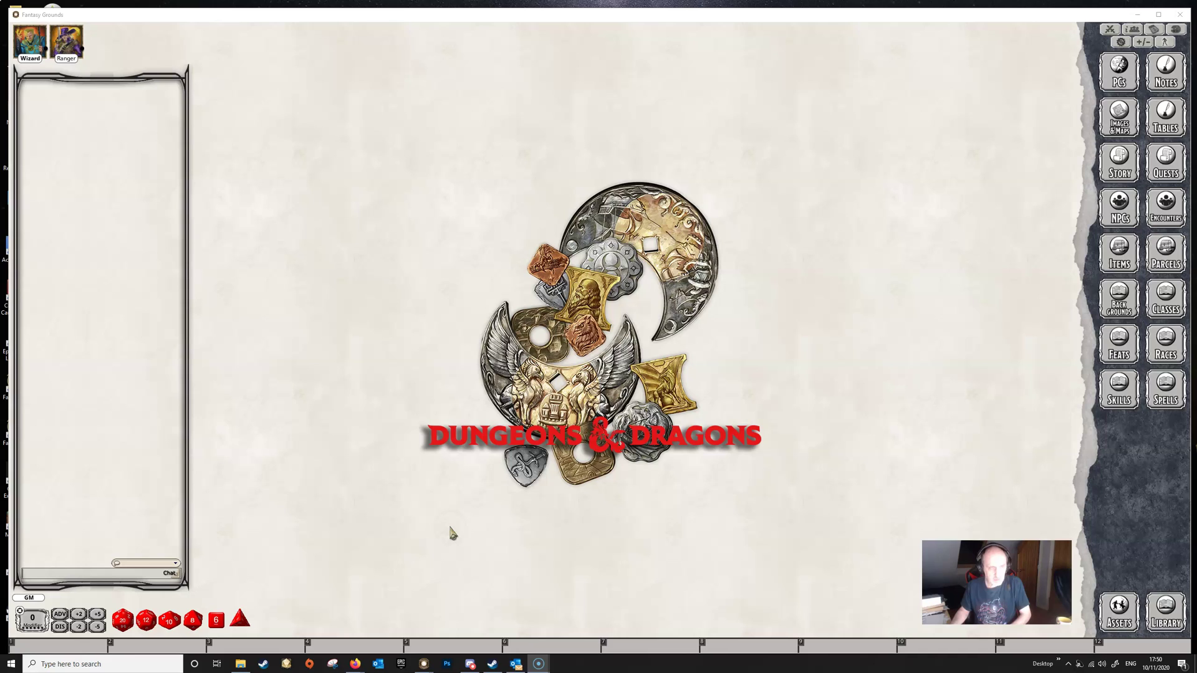
mouse_move(451, 531)
mouse_down()
mouse_move(350, 537)
mouse_move(134, 597)
mouse_move(19, 656)
mouse_up()
click(564, 531)
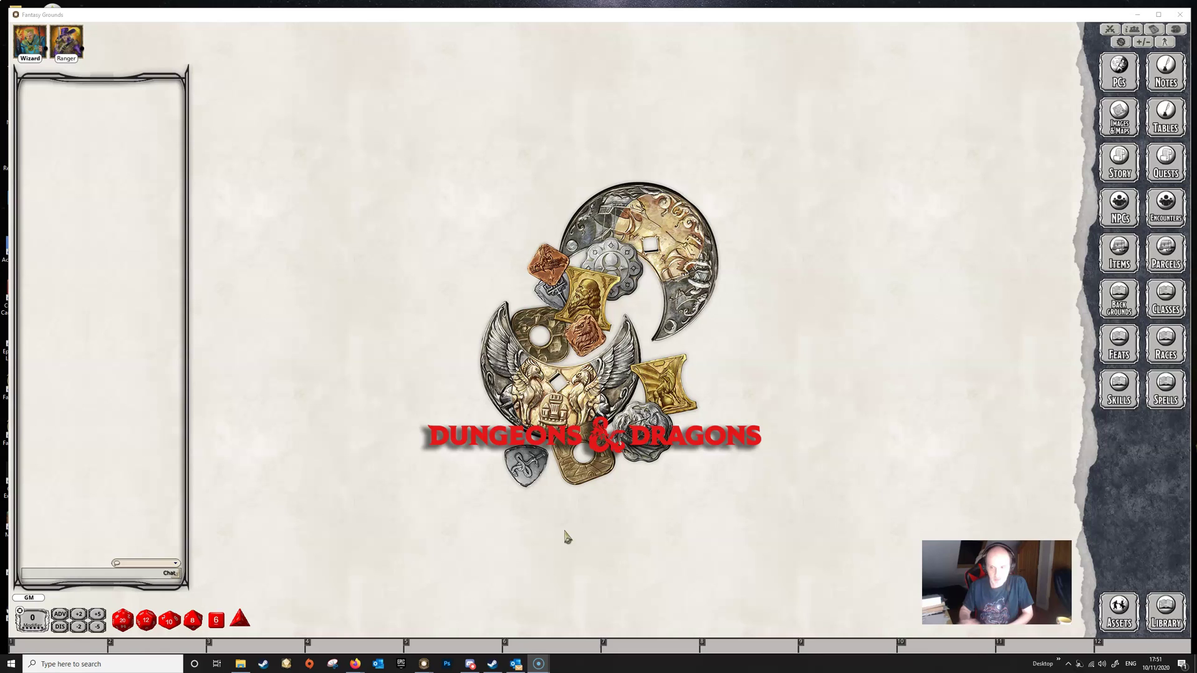
Step: Open the Assets window to view its token folders and close it again
mouse_move(566, 537)
mouse_down()
mouse_move(606, 523)
mouse_move(1086, 568)
mouse_move(1112, 620)
mouse_up()
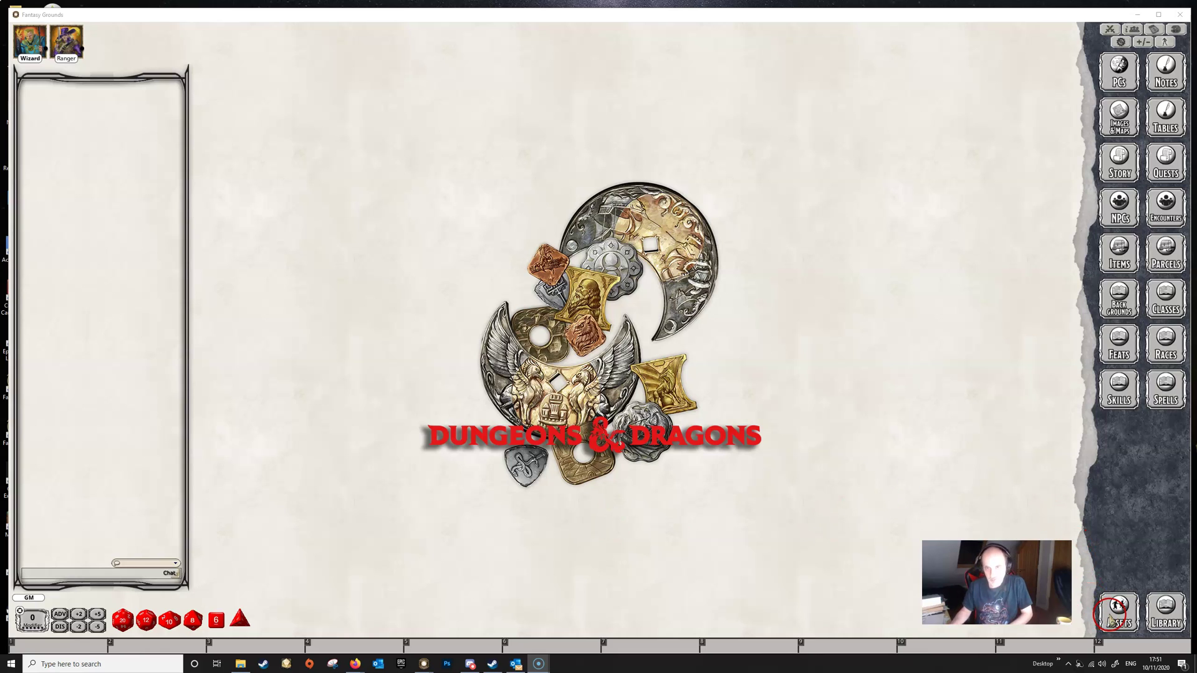
click(1112, 620)
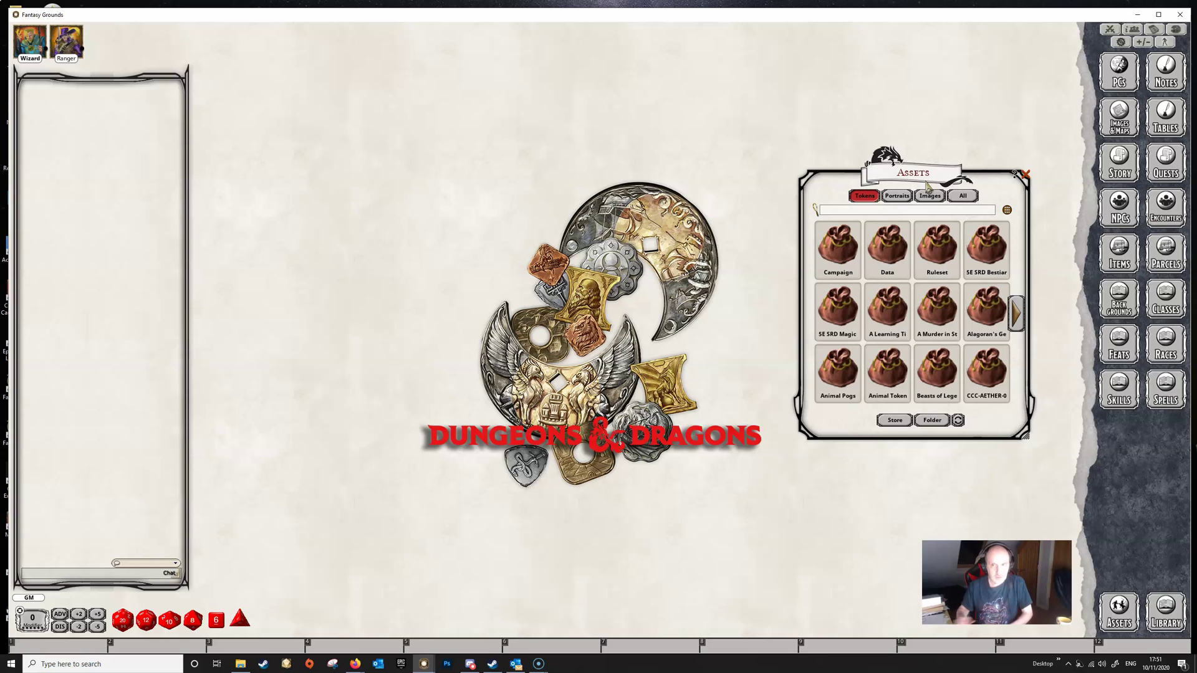
drag(1002, 191, 1026, 175)
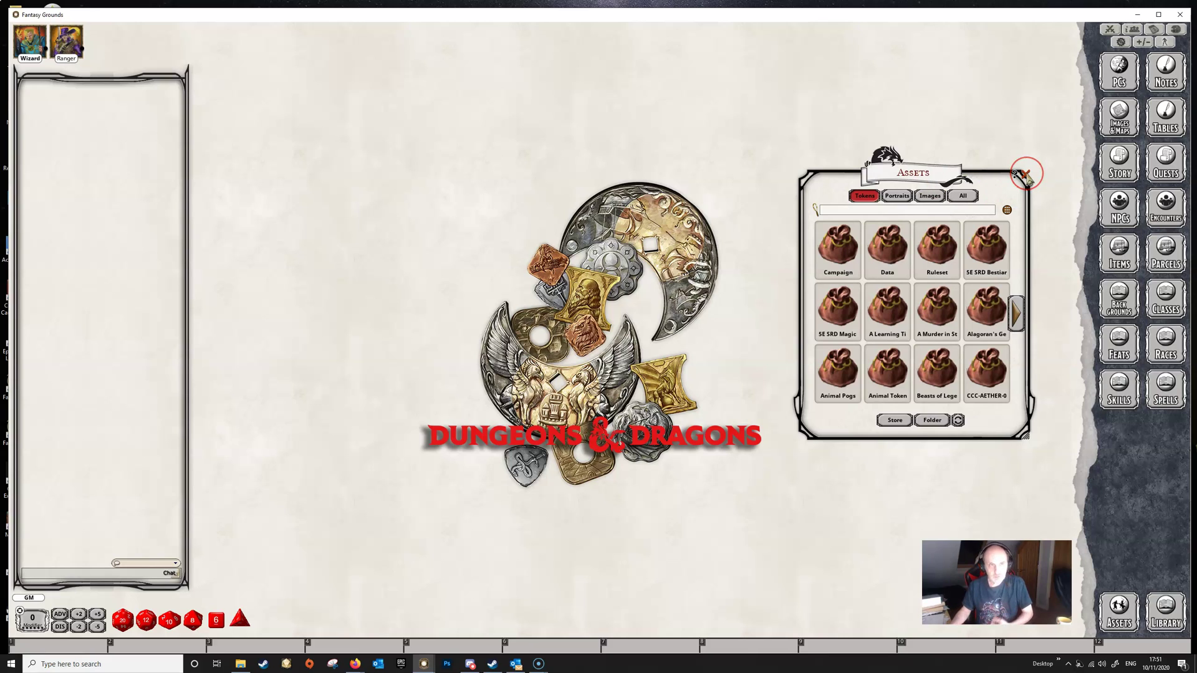
click(1026, 175)
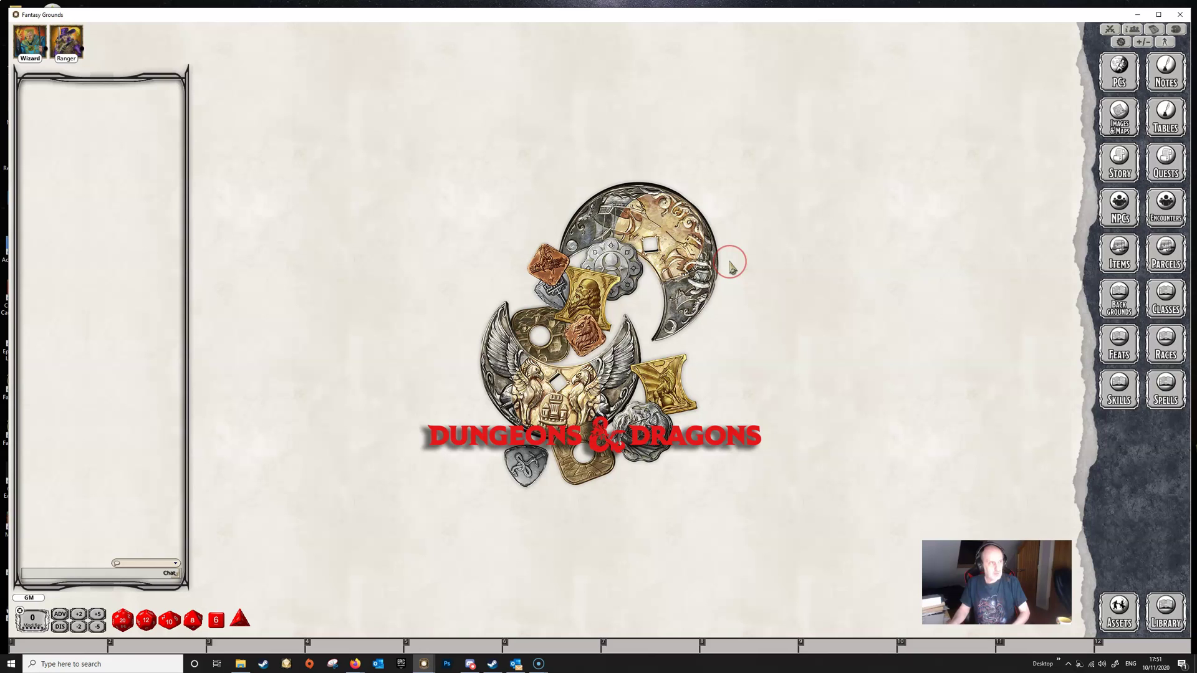
Step: Switch to File Explorer and open the images folder inside the Fantasy Grounds data folder to view its image files
click(240, 664)
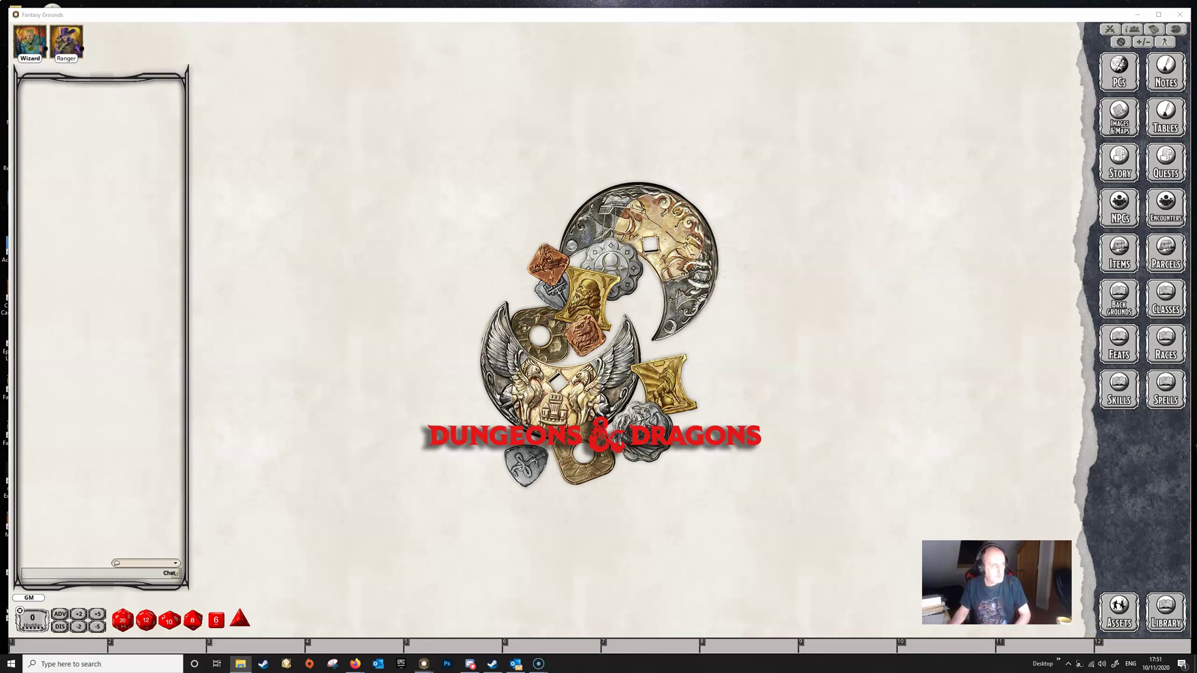
drag(655, 125, 666, 54)
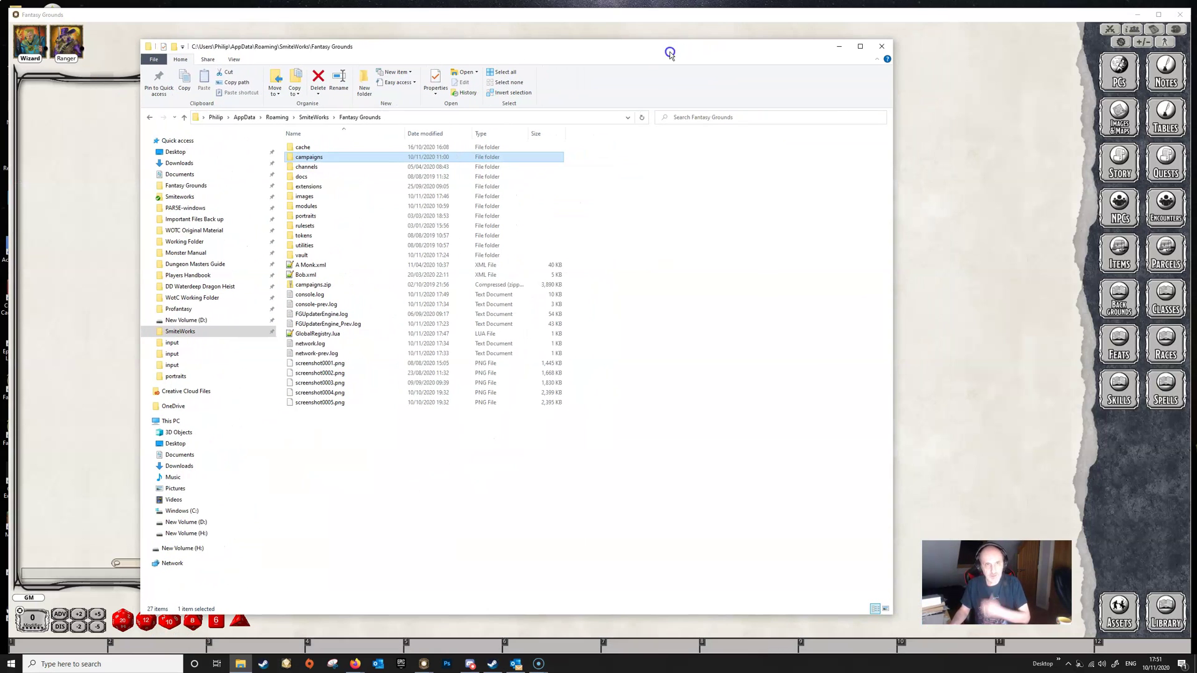
click(320, 226)
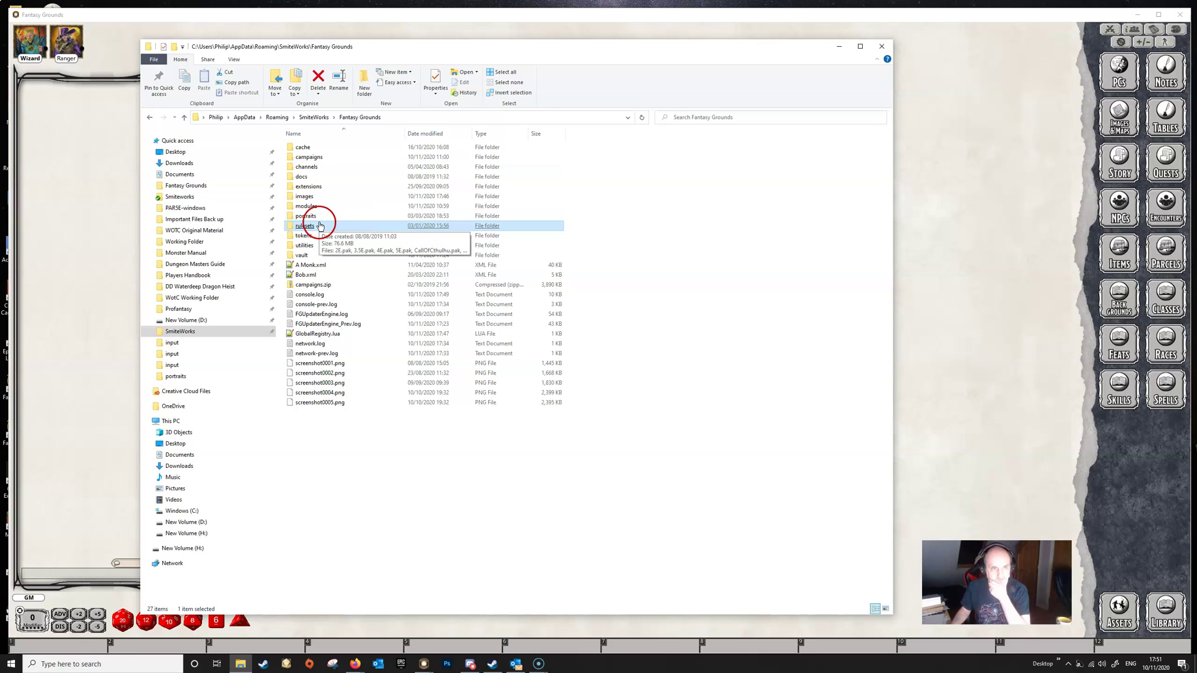
click(323, 196)
click(328, 187)
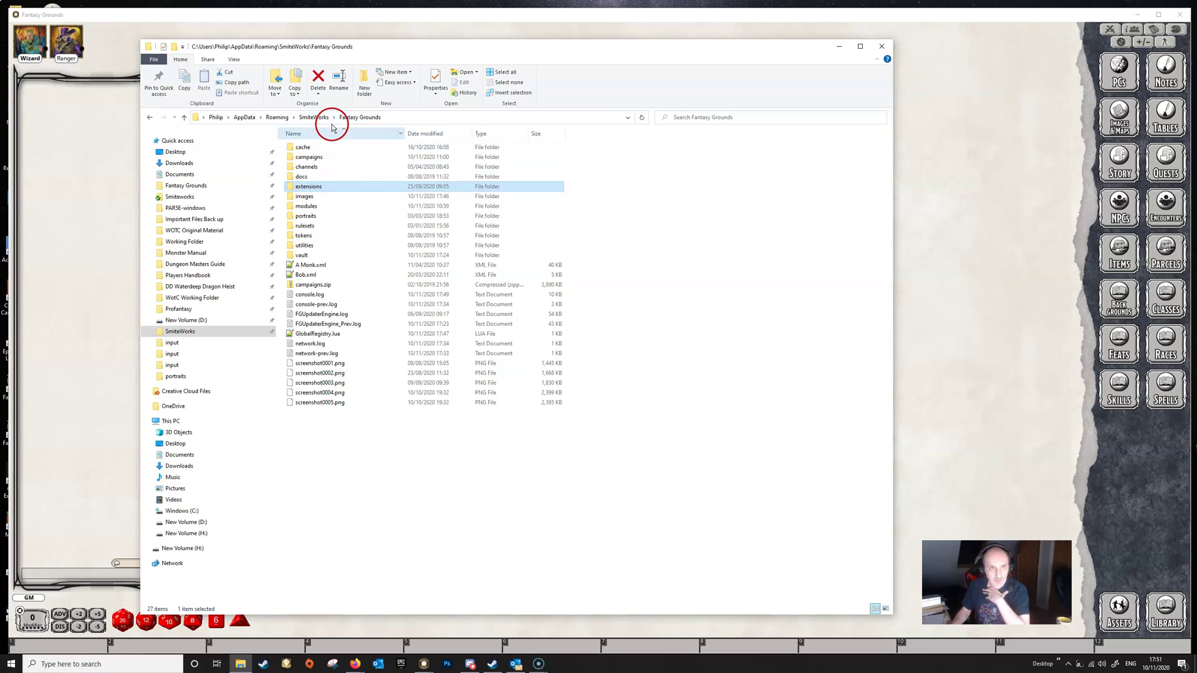
click(314, 197)
double_click(314, 197)
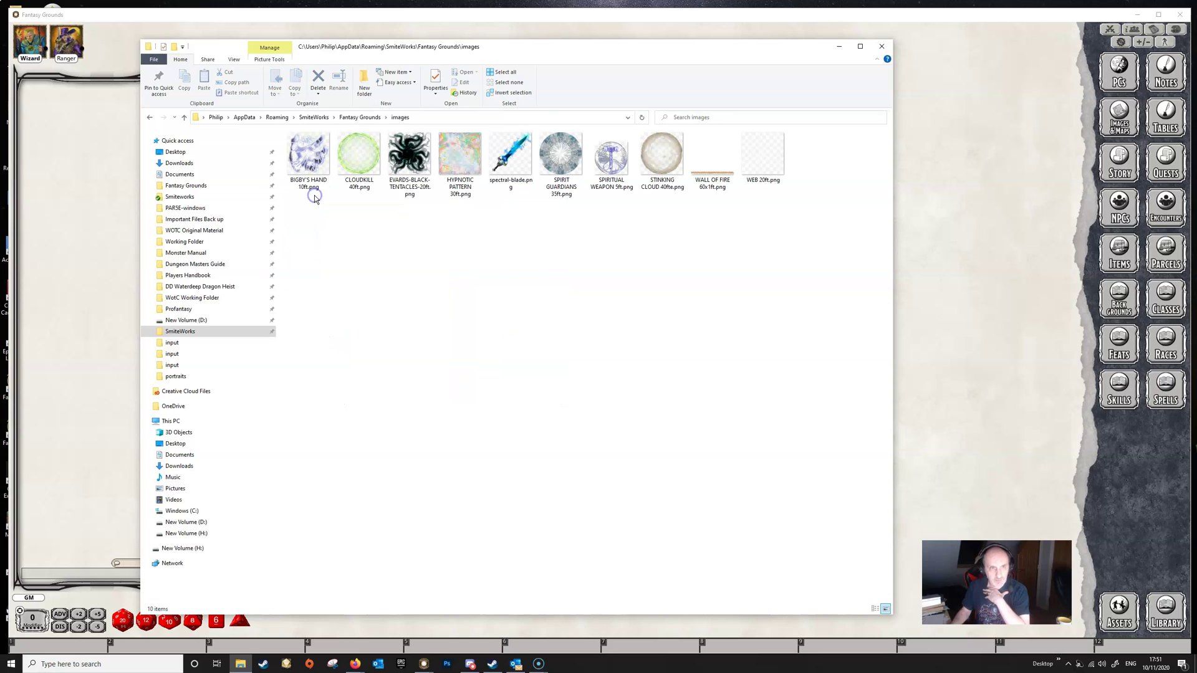
click(362, 198)
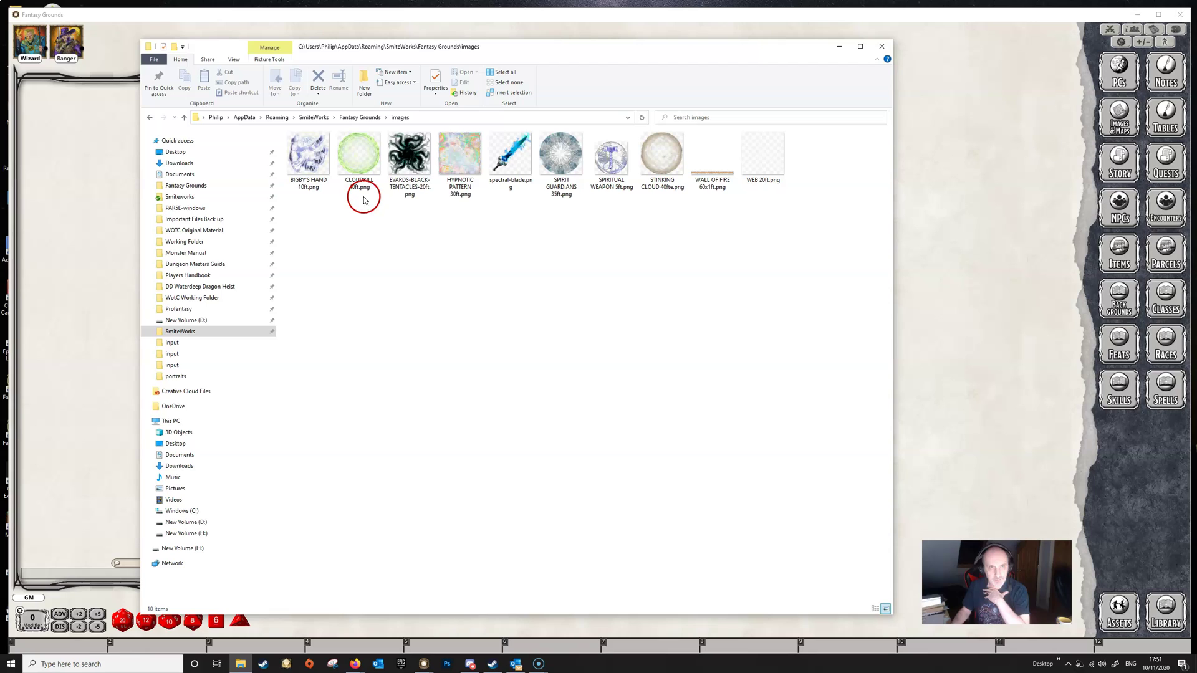
Step: Look through the shared and host subfolders of the main Fantasy Grounds tokens folder
click(360, 118)
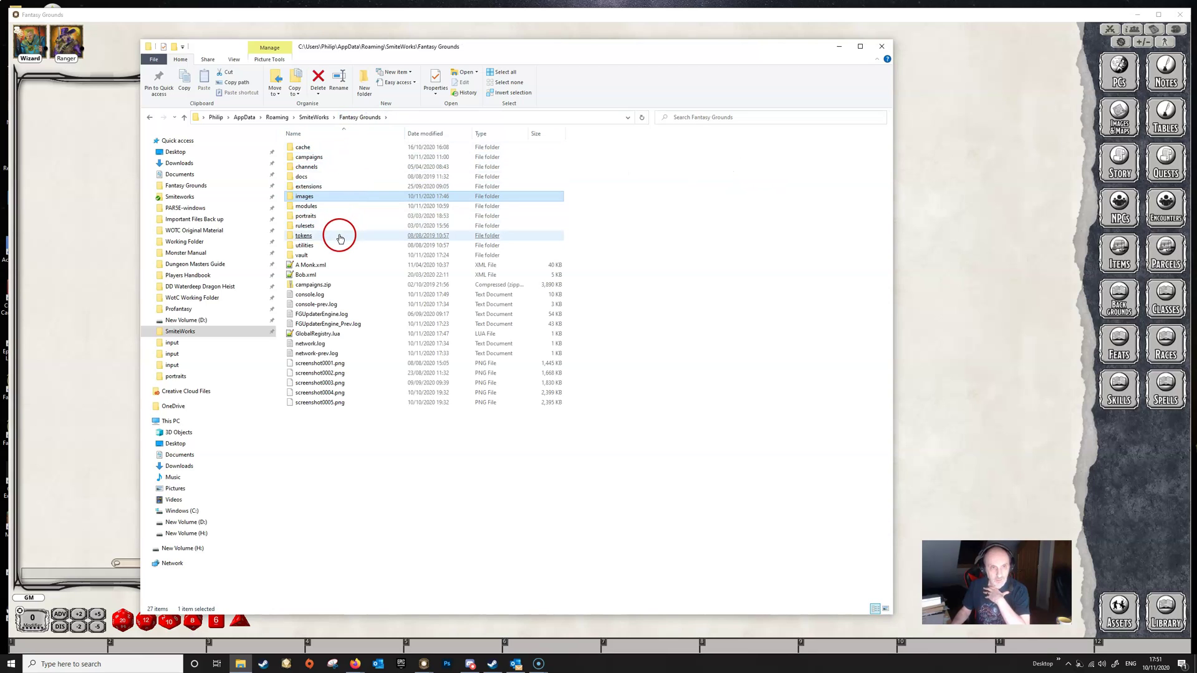
double_click(326, 236)
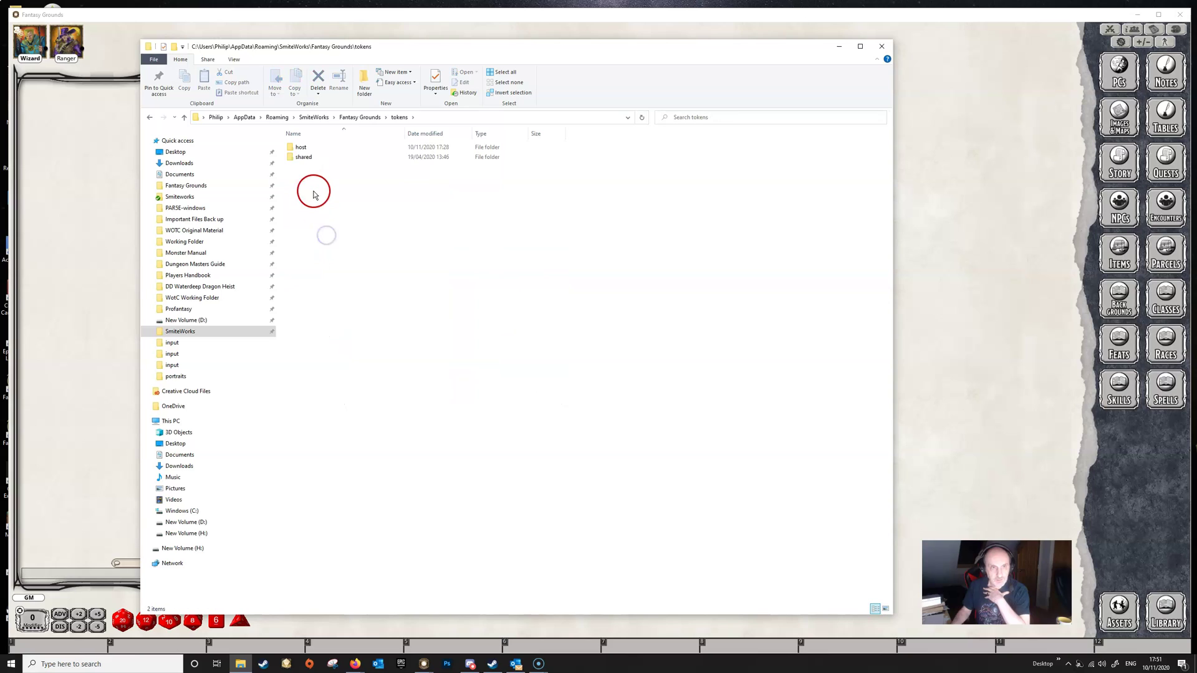
click(306, 158)
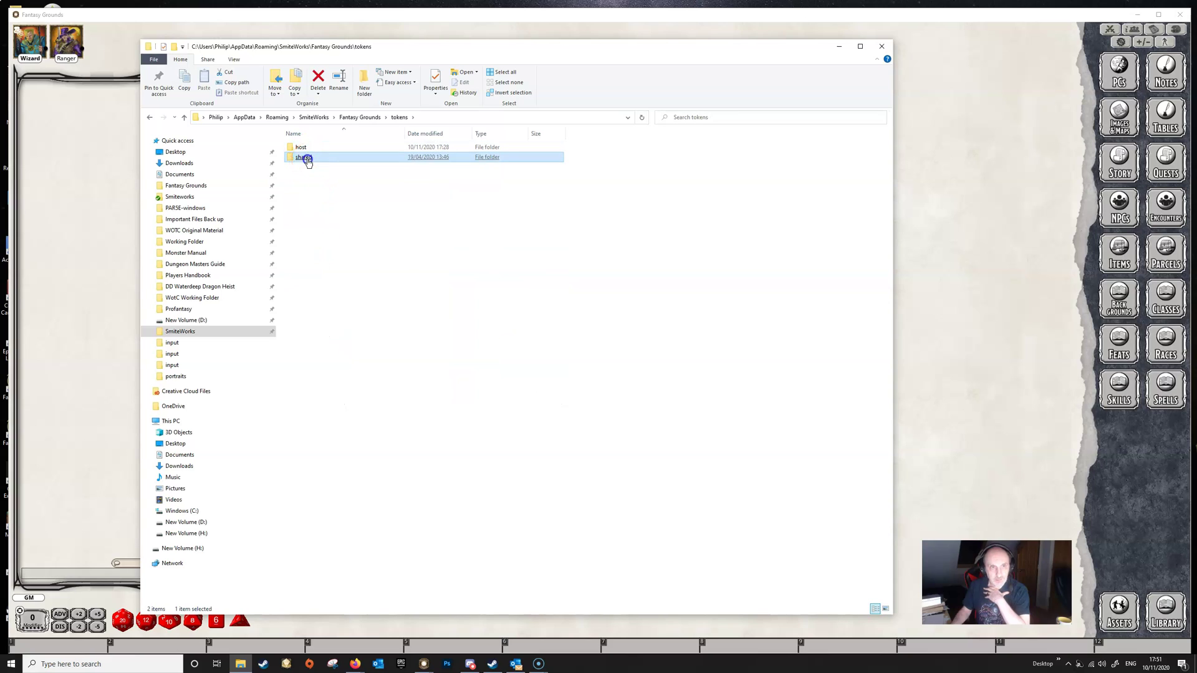
double_click(306, 158)
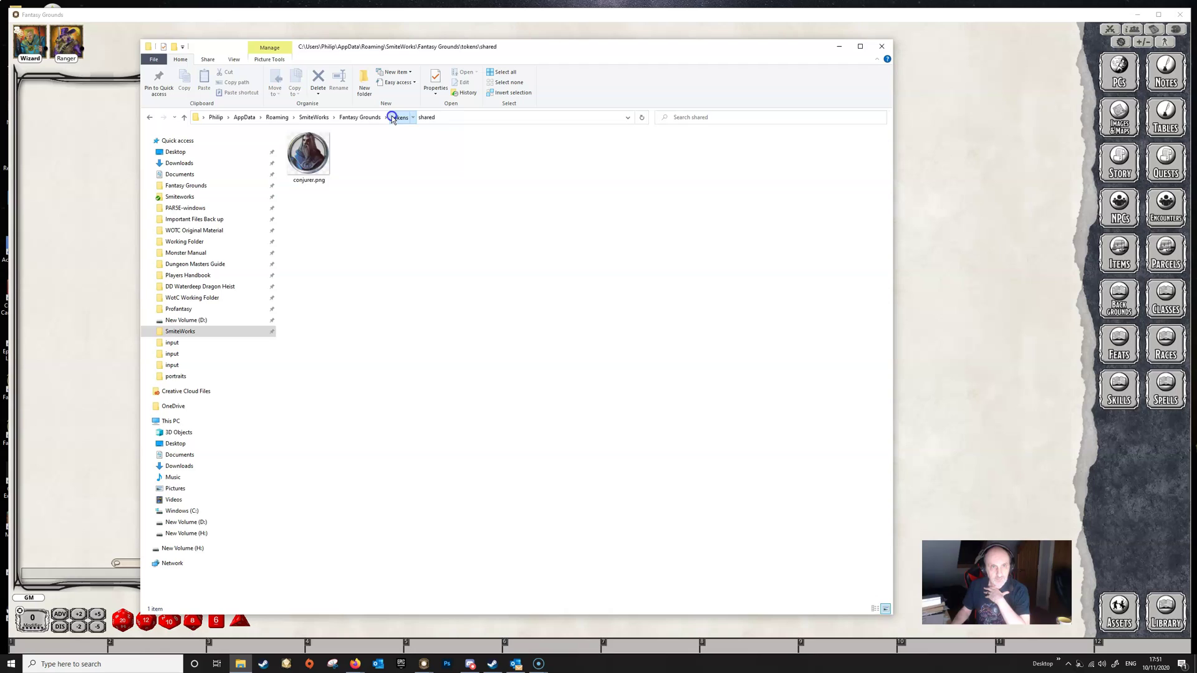
click(398, 118)
double_click(316, 147)
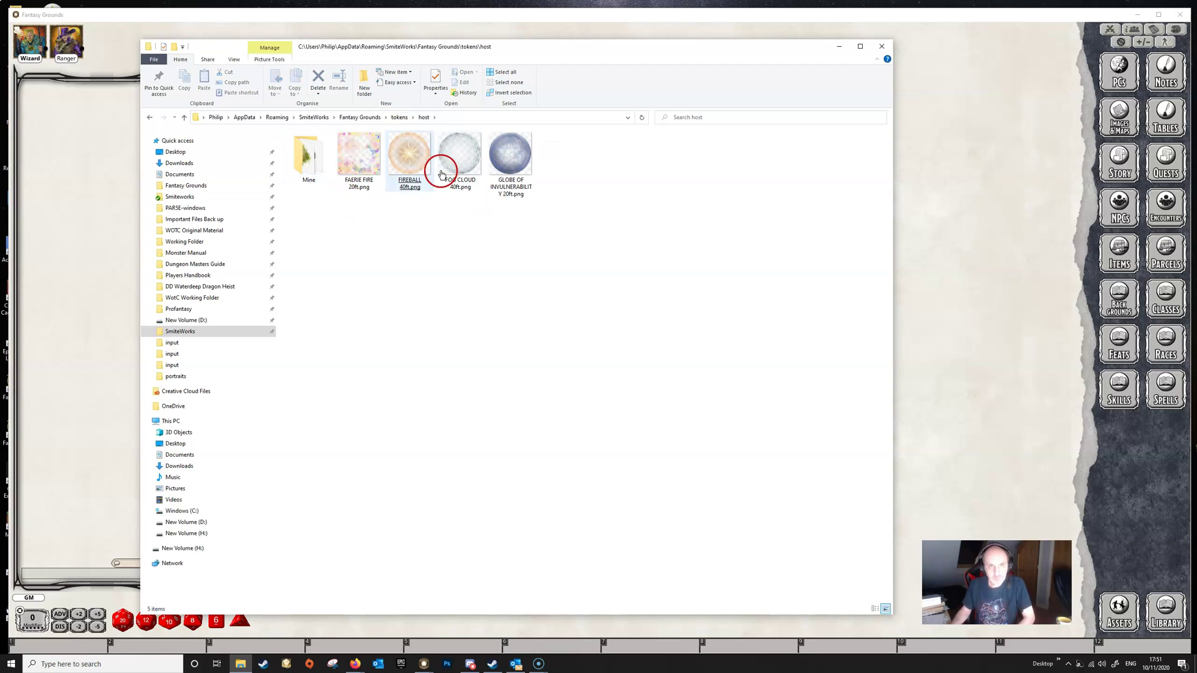
Step: Return to the Fantasy Grounds data folder and open the Videos campaign folder inside campaigns
click(358, 117)
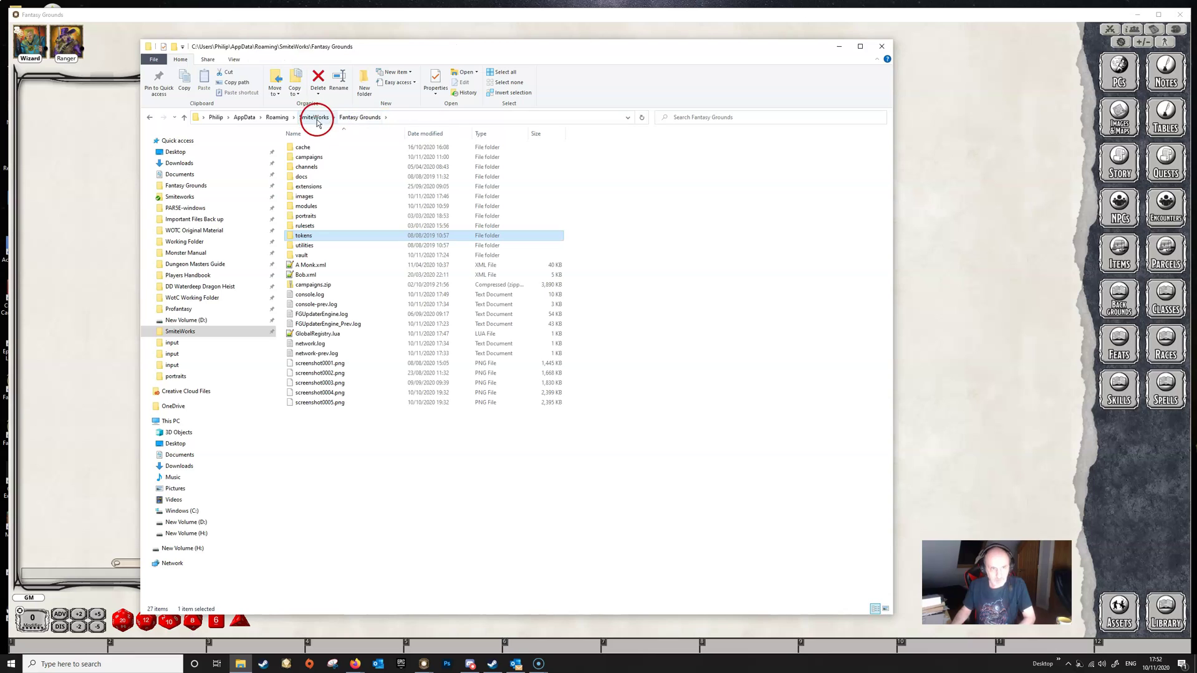
click(335, 180)
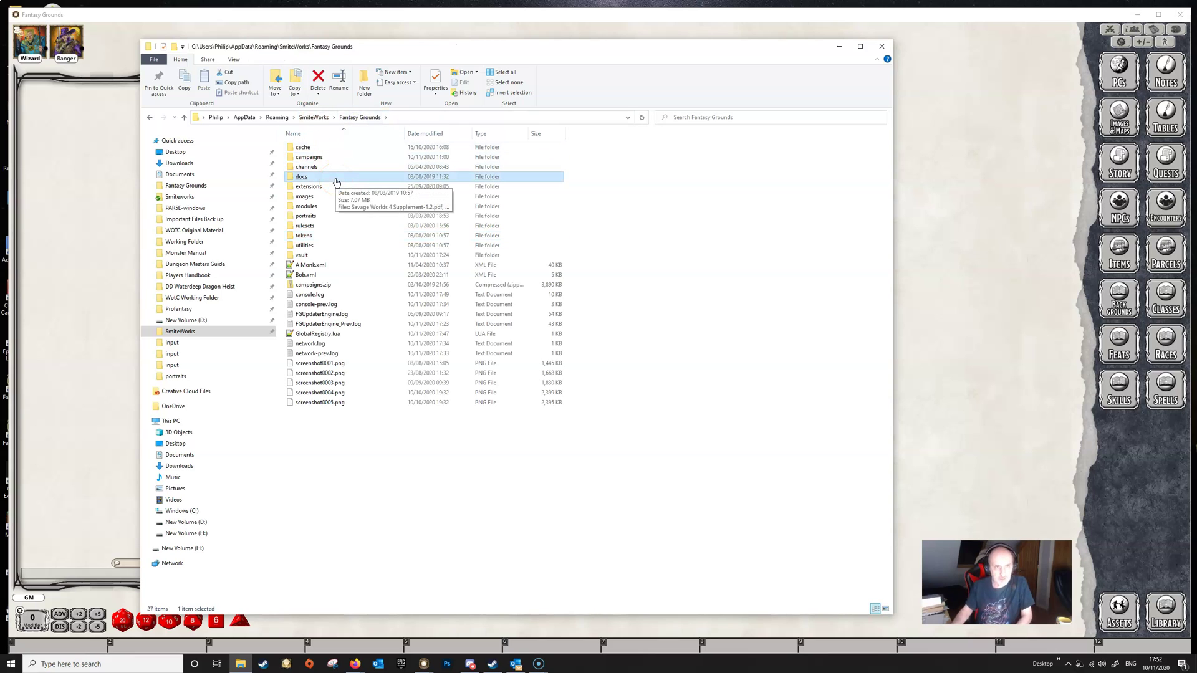
drag(335, 181, 330, 165)
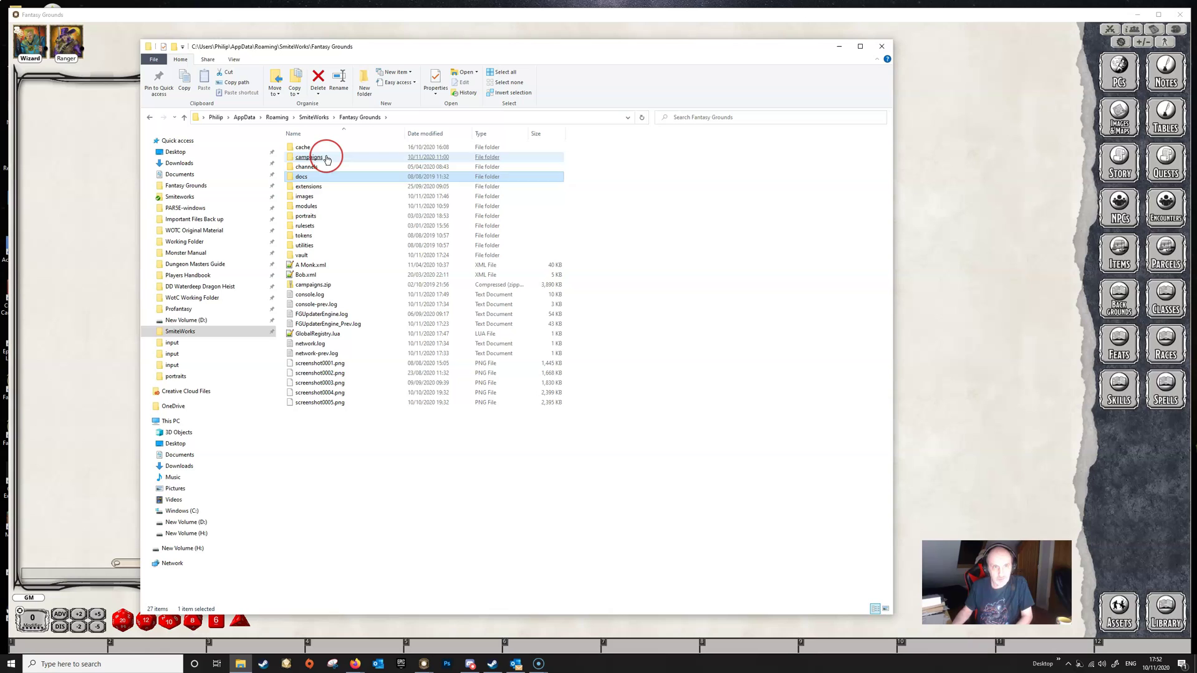
click(328, 161)
double_click(327, 159)
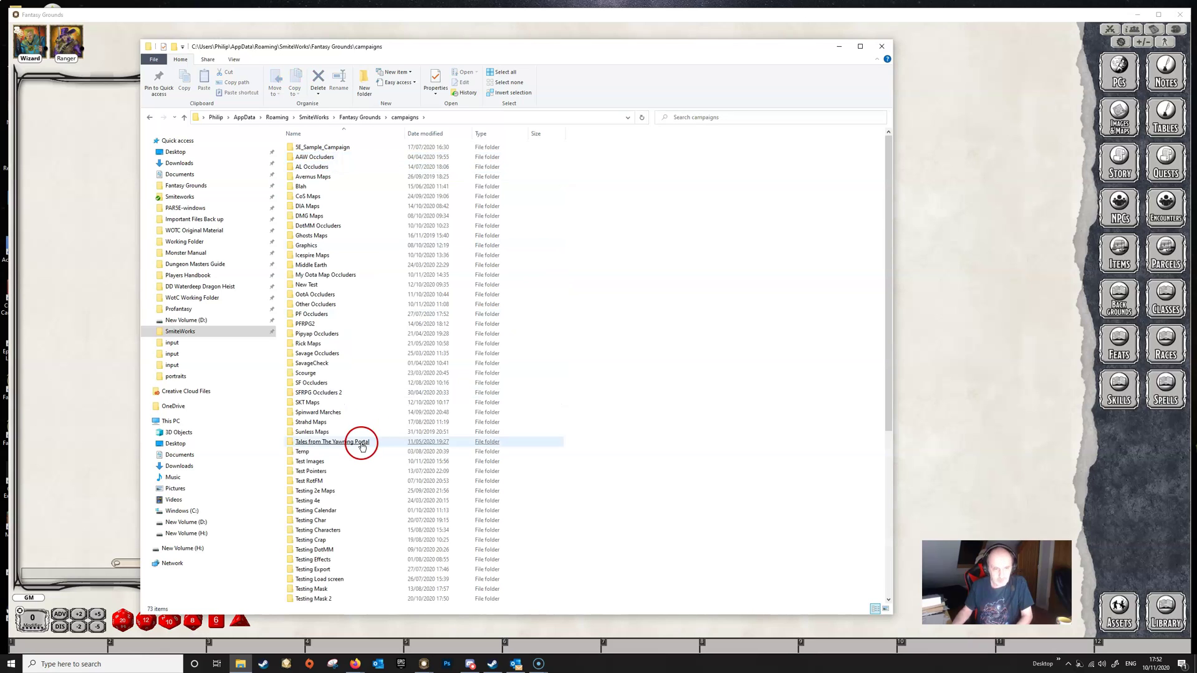
scroll(350, 462, down, 9)
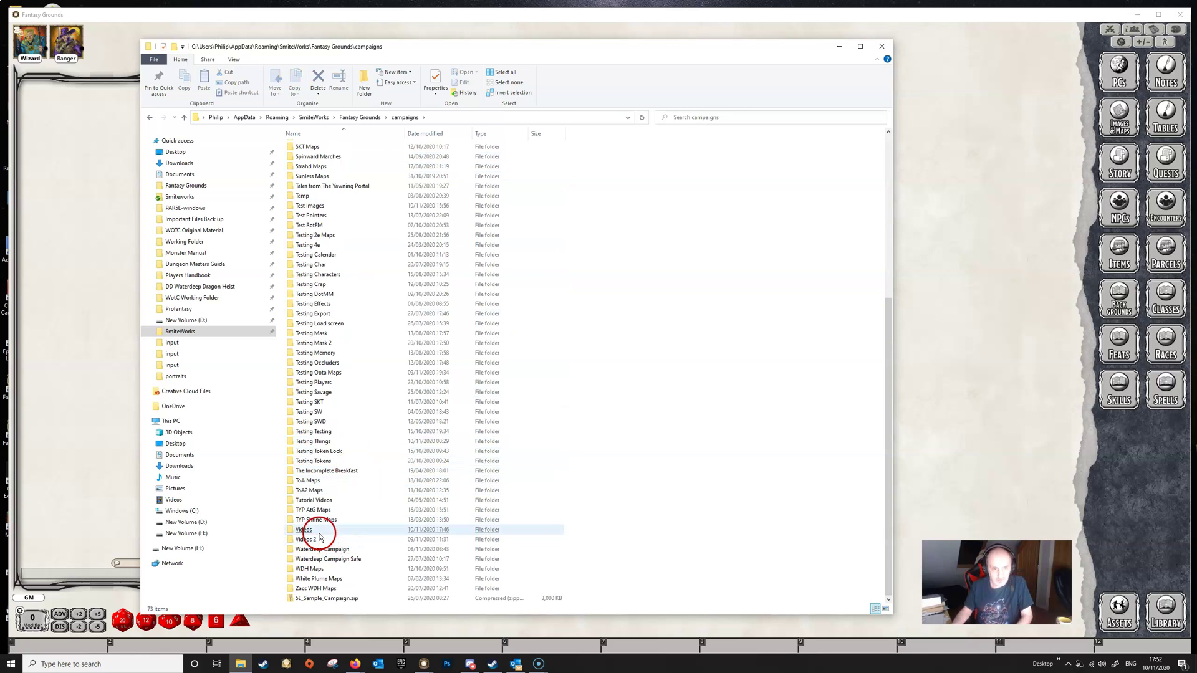
double_click(314, 530)
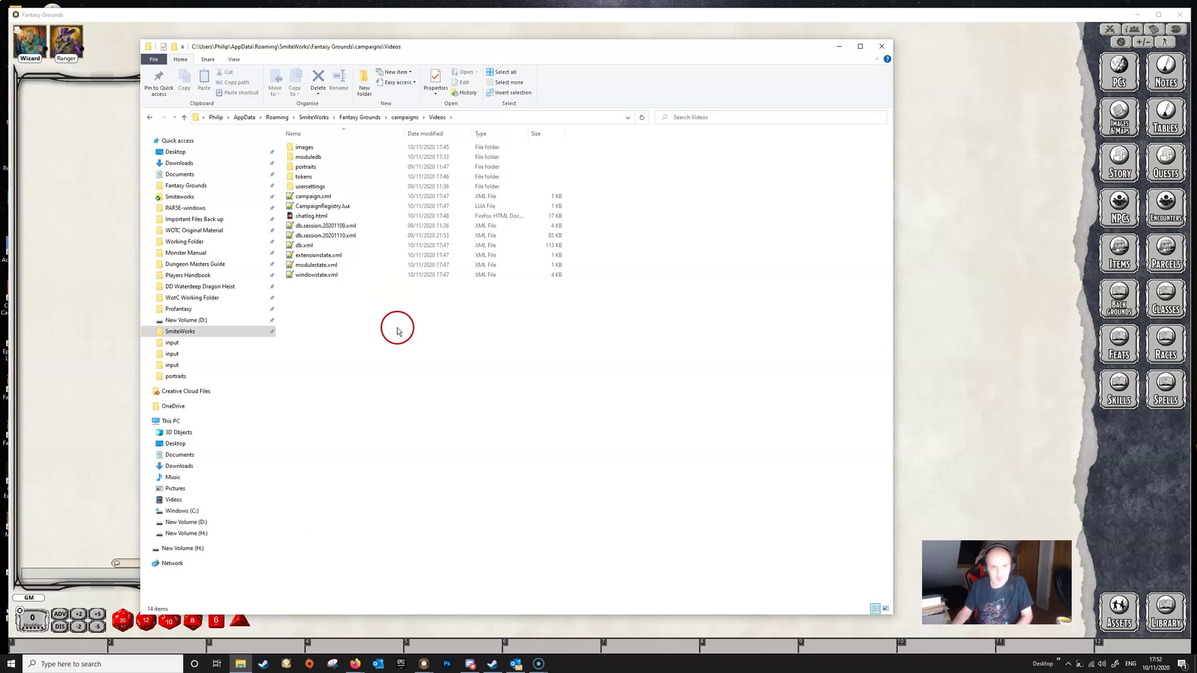
Step: Examine the files in the Videos campaign's own images and tokens folders
click(331, 160)
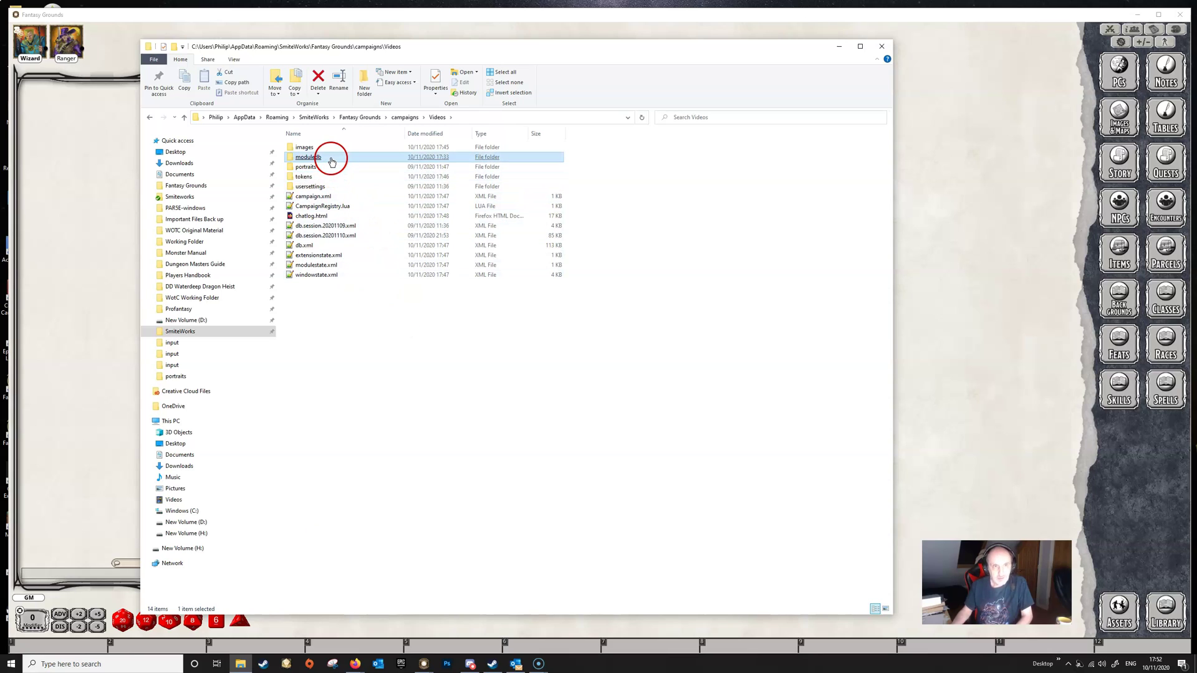
click(312, 169)
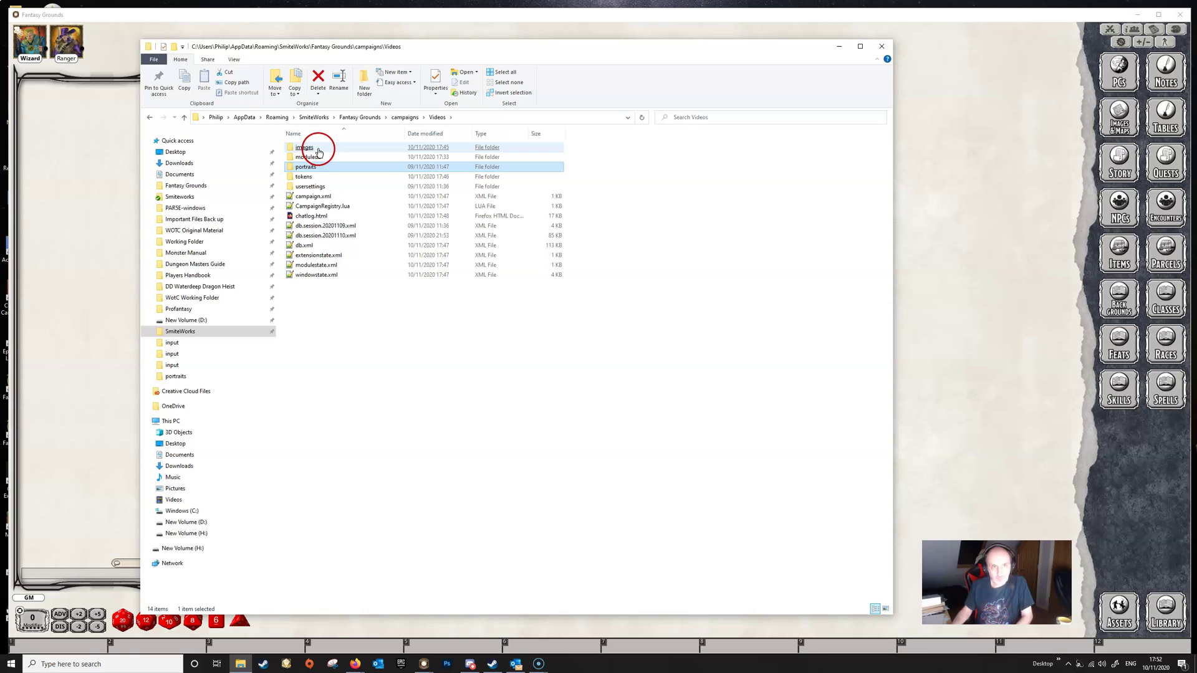
double_click(318, 150)
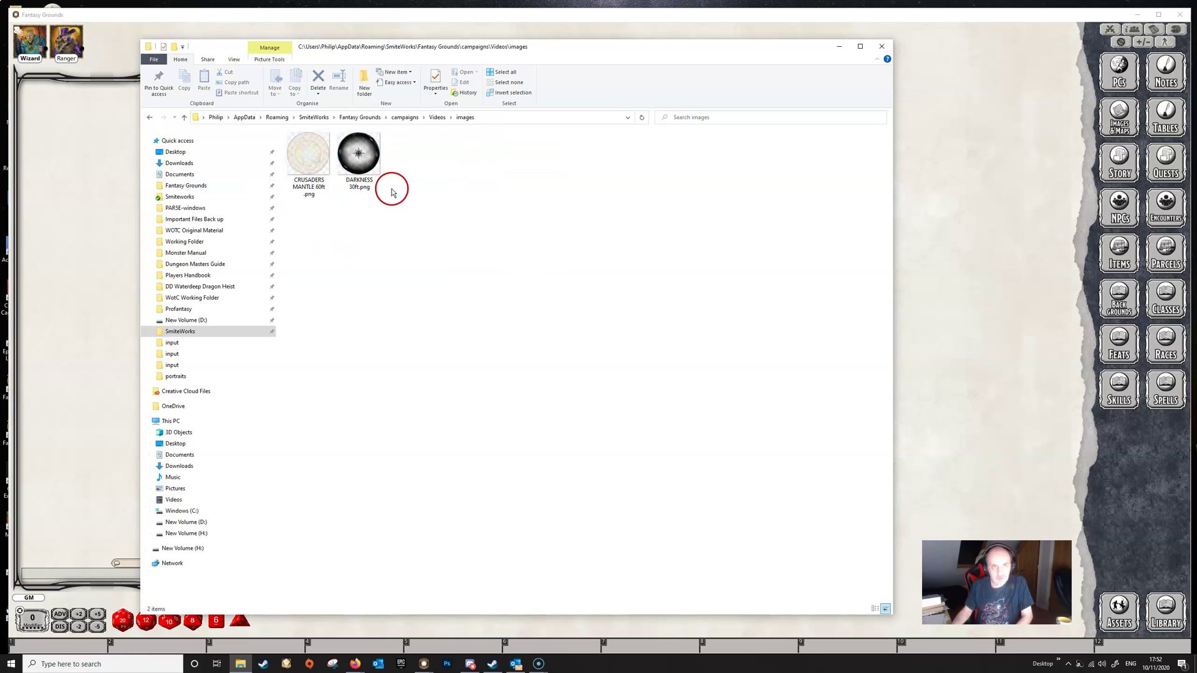
click(436, 117)
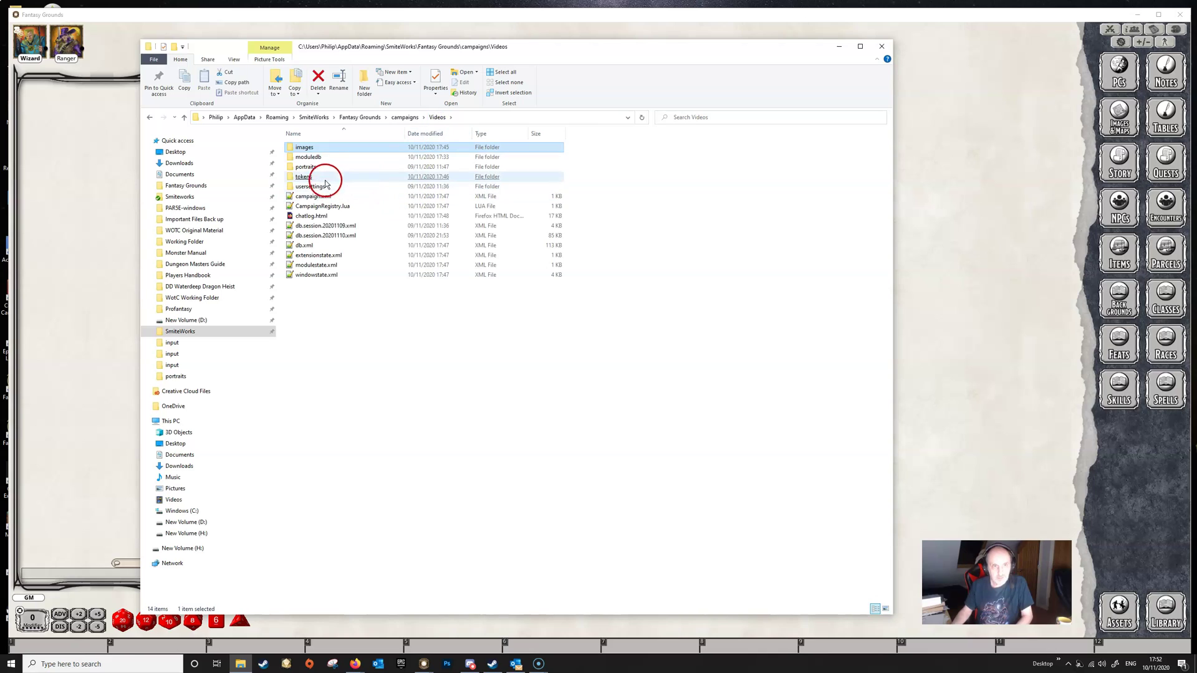
click(320, 177)
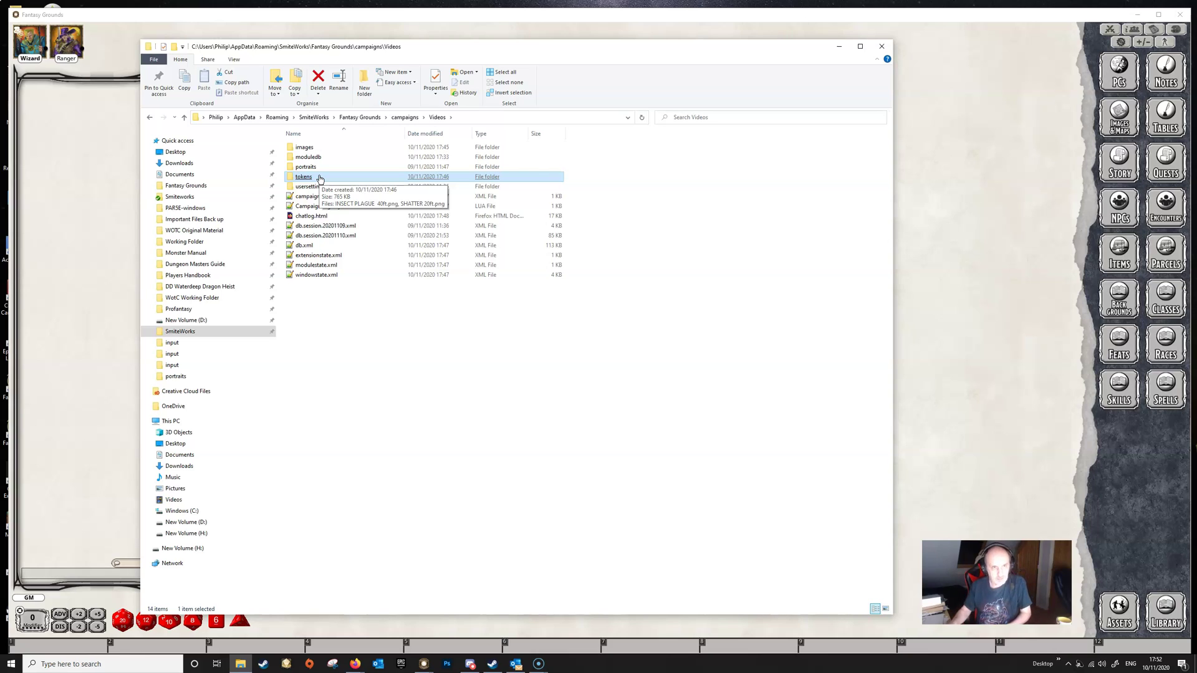
double_click(320, 178)
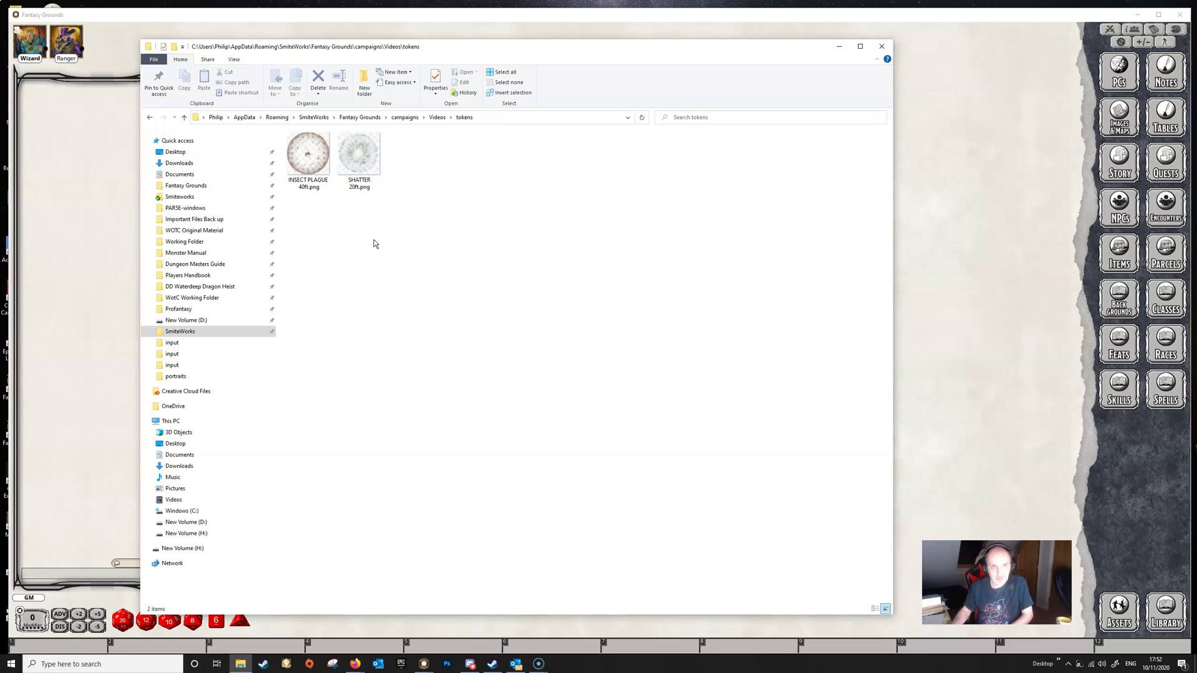
Step: Go back to the main Fantasy Grounds data folder and view the contents of its images folder again
click(404, 117)
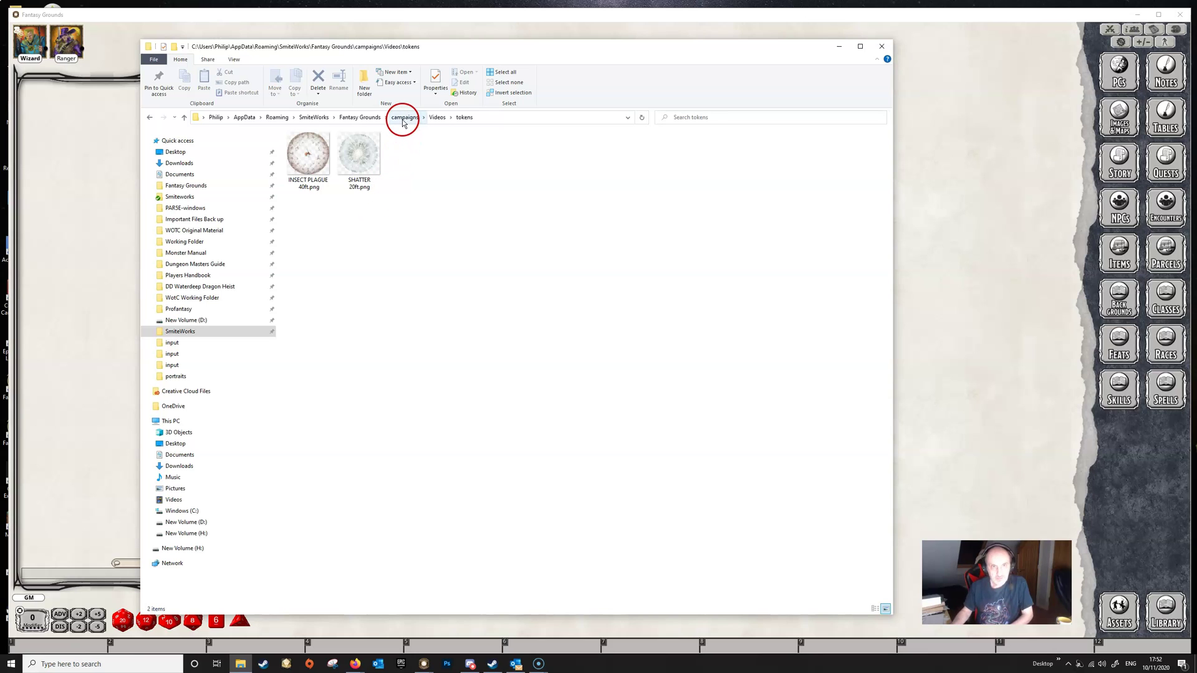
click(361, 119)
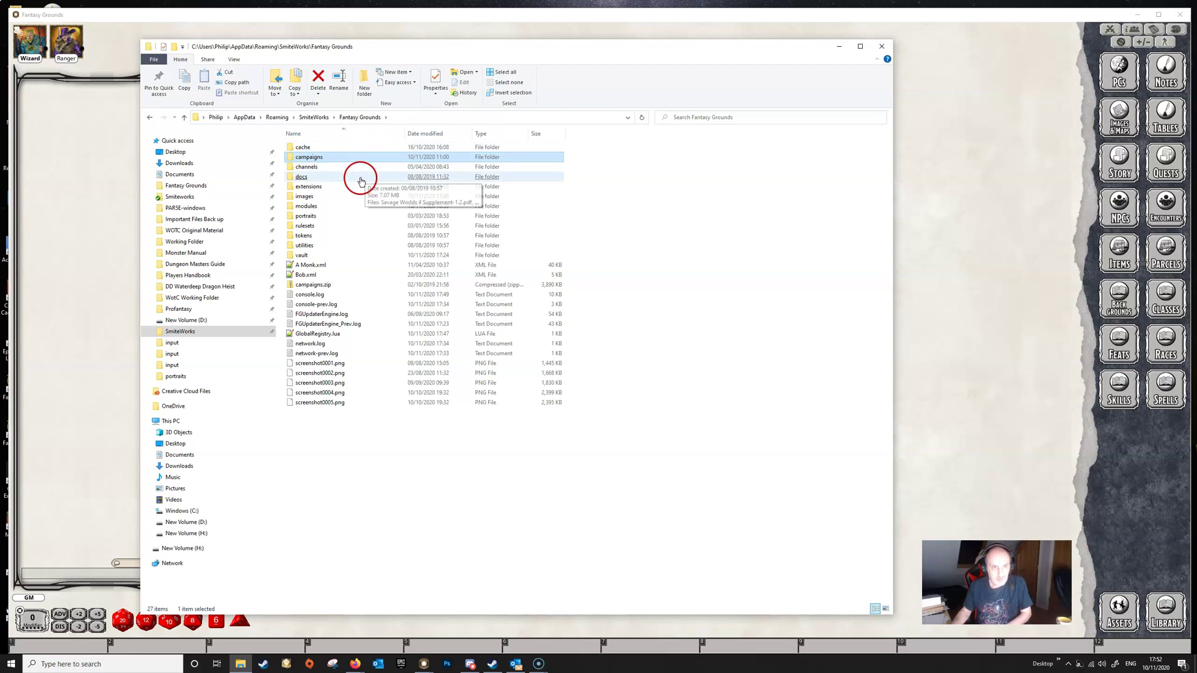
click(335, 199)
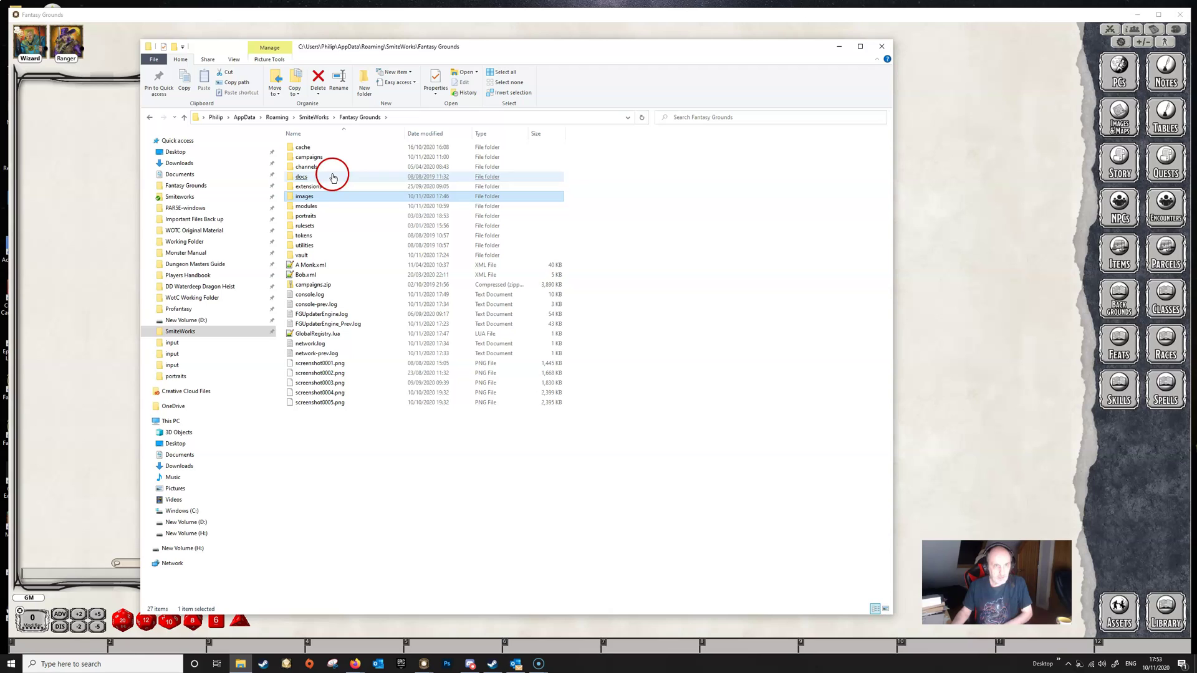
double_click(329, 201)
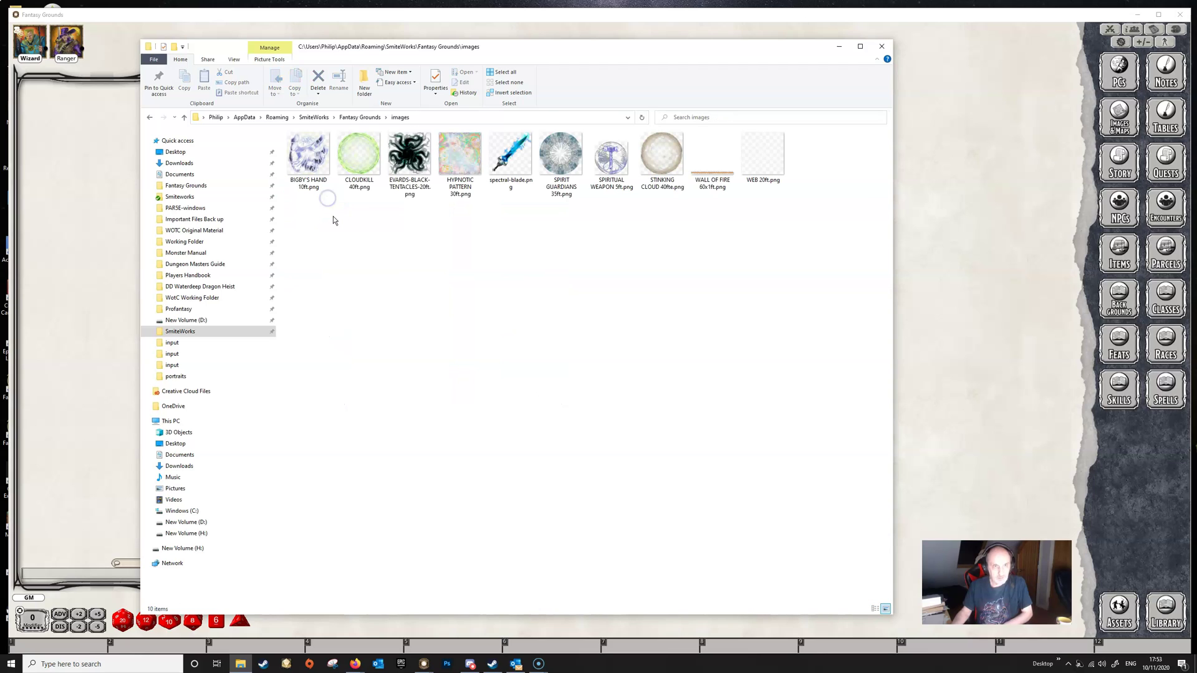
Step: Return to the Fantasy Grounds data folder and open its tokens folder to view the subfolders
click(365, 119)
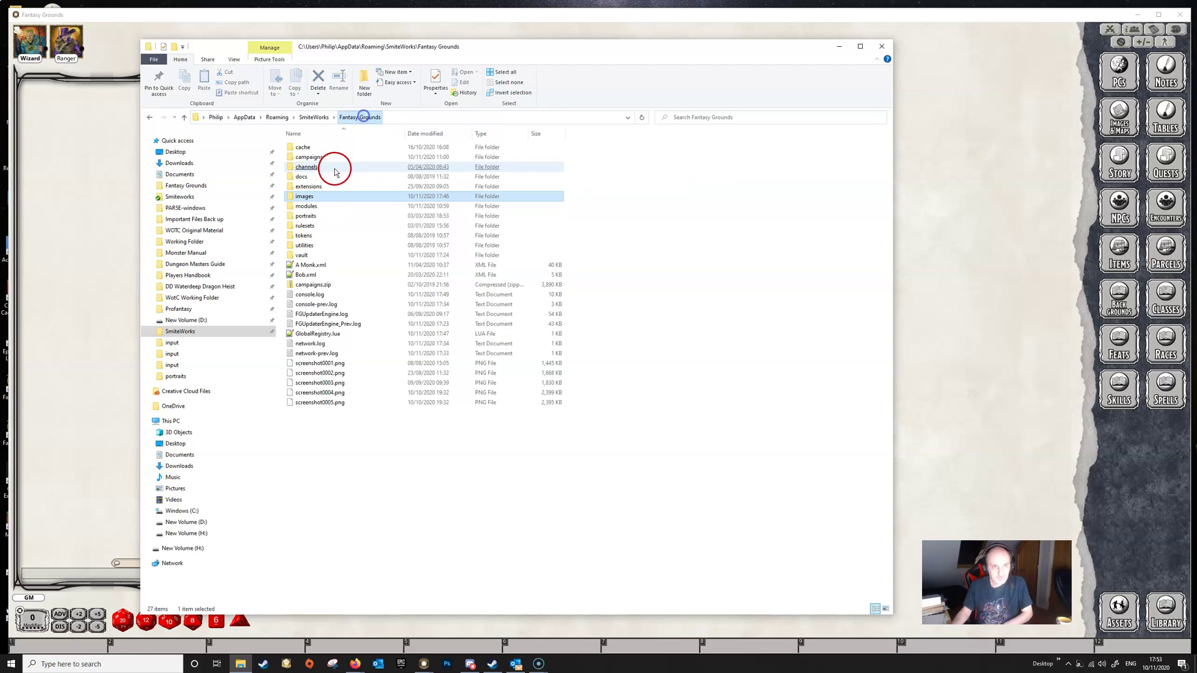
click(319, 237)
double_click(318, 237)
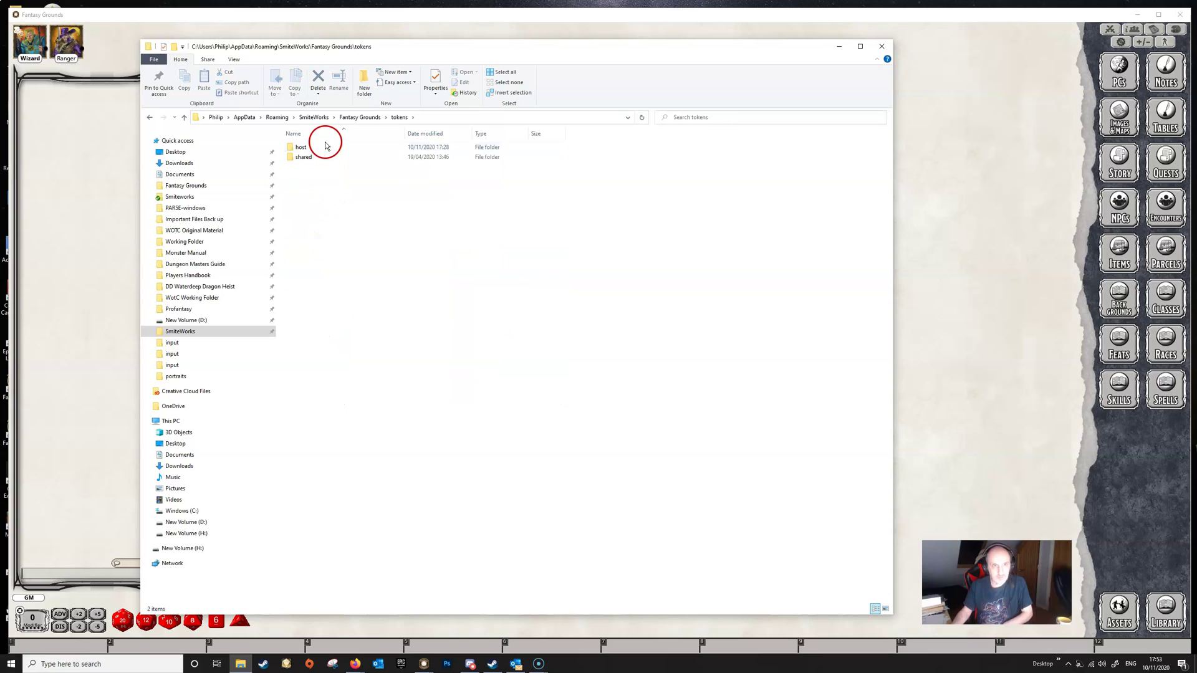
Step: Open the host subfolder of the tokens folder to view its files, and move the File Explorer window off the map area
double_click(325, 145)
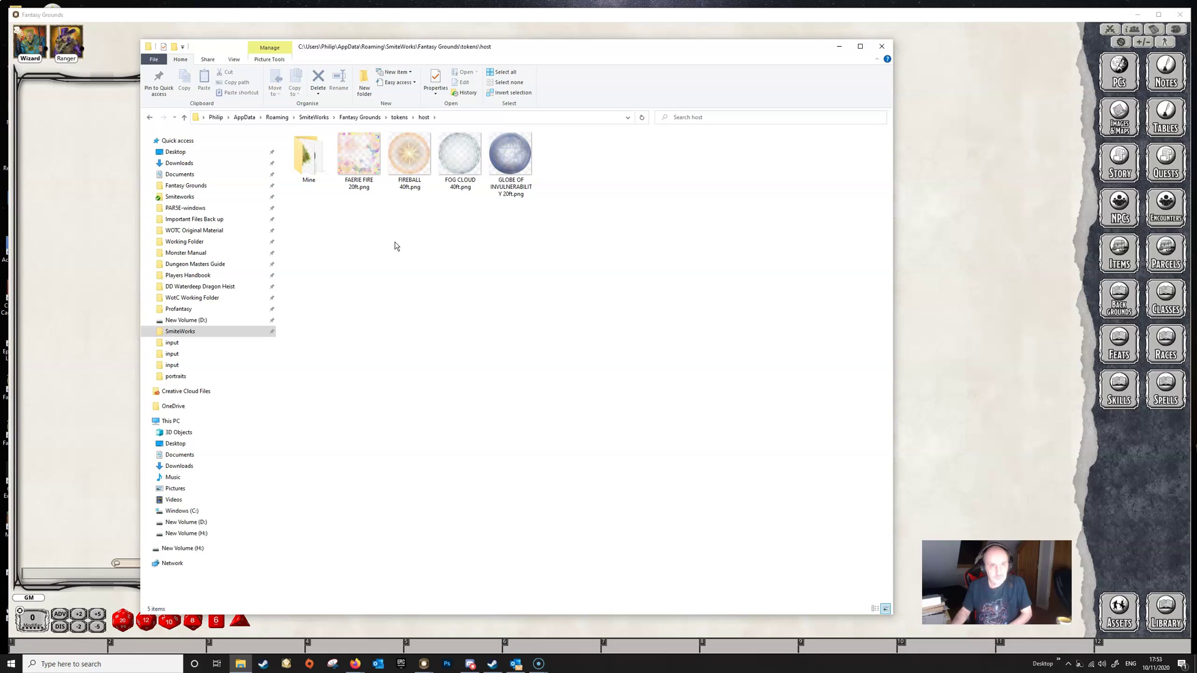
click(303, 332)
click(148, 512)
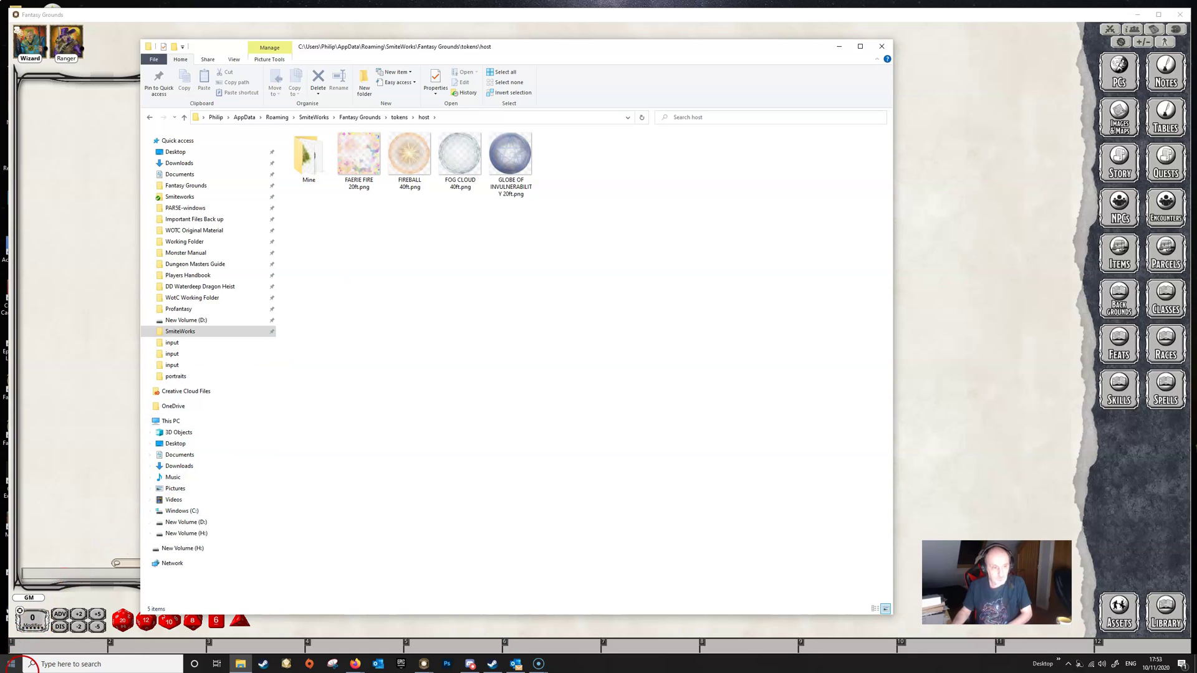
click(19, 654)
click(575, 386)
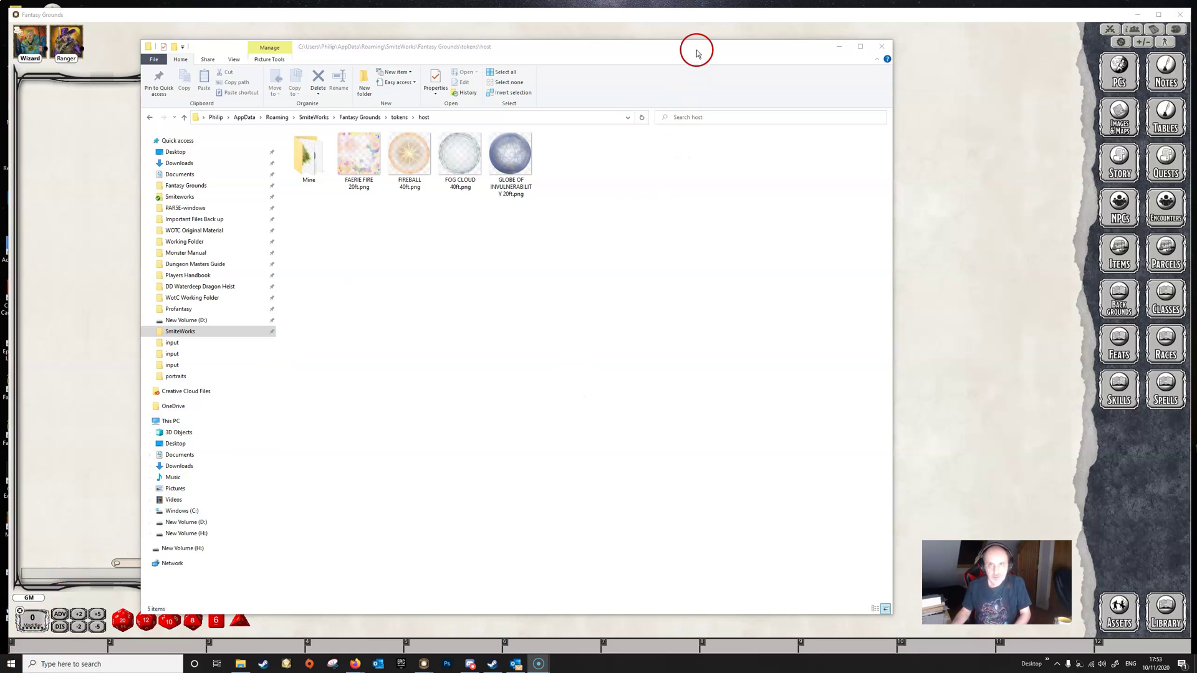
drag(701, 48, 3, 56)
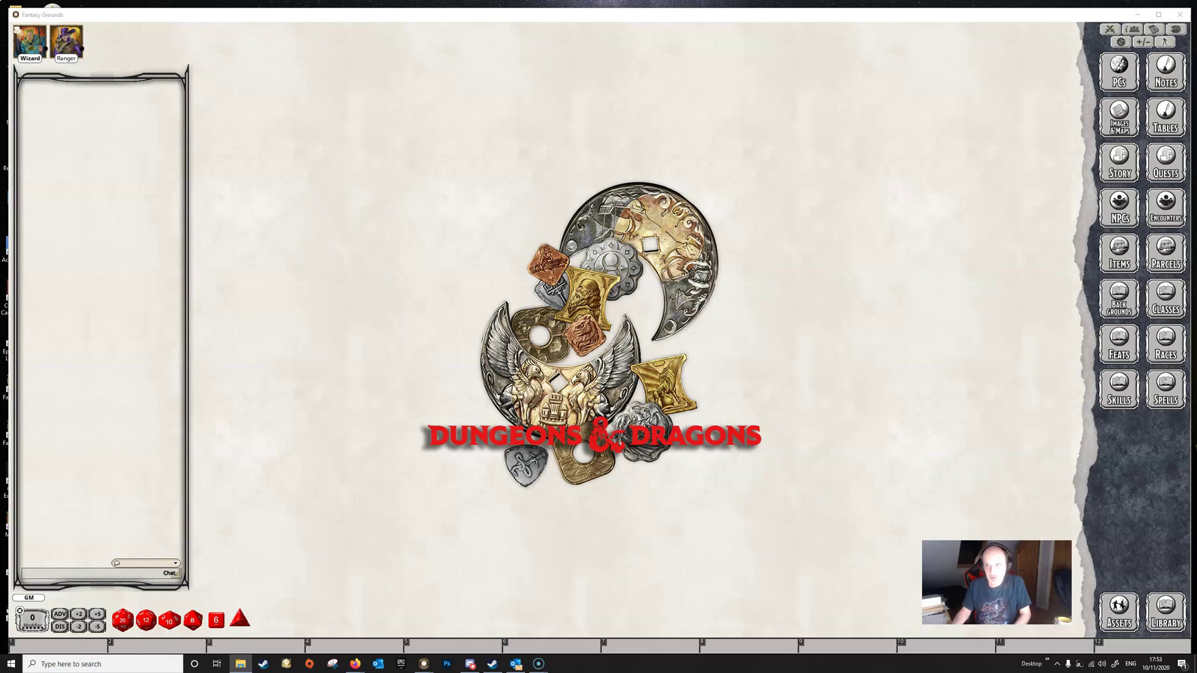
Step: Filter the Images & Maps list to the FG Battle Maps group and open BattleMap_Cave01
click(1118, 119)
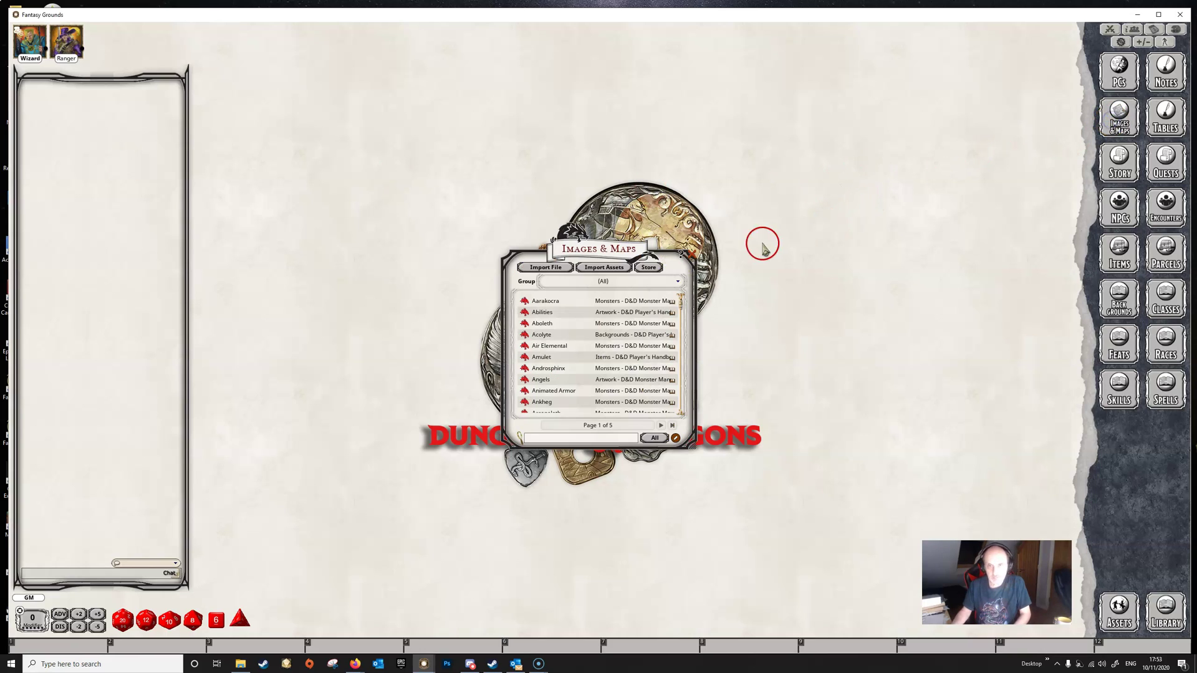
click(602, 281)
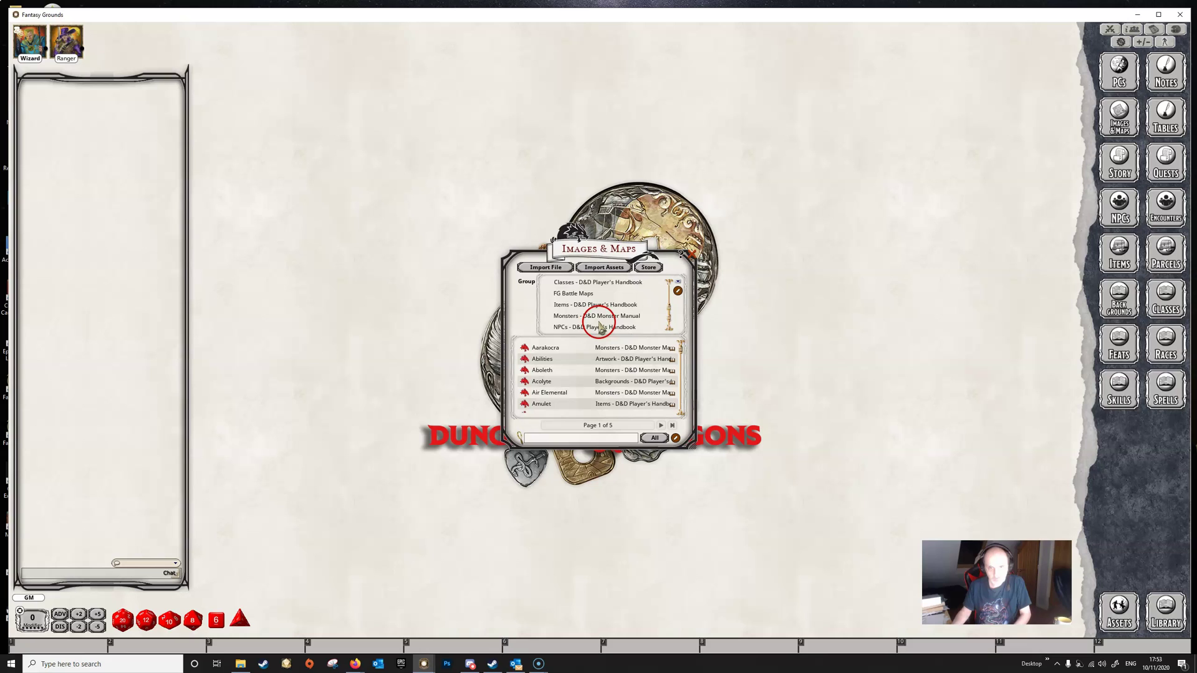
click(581, 293)
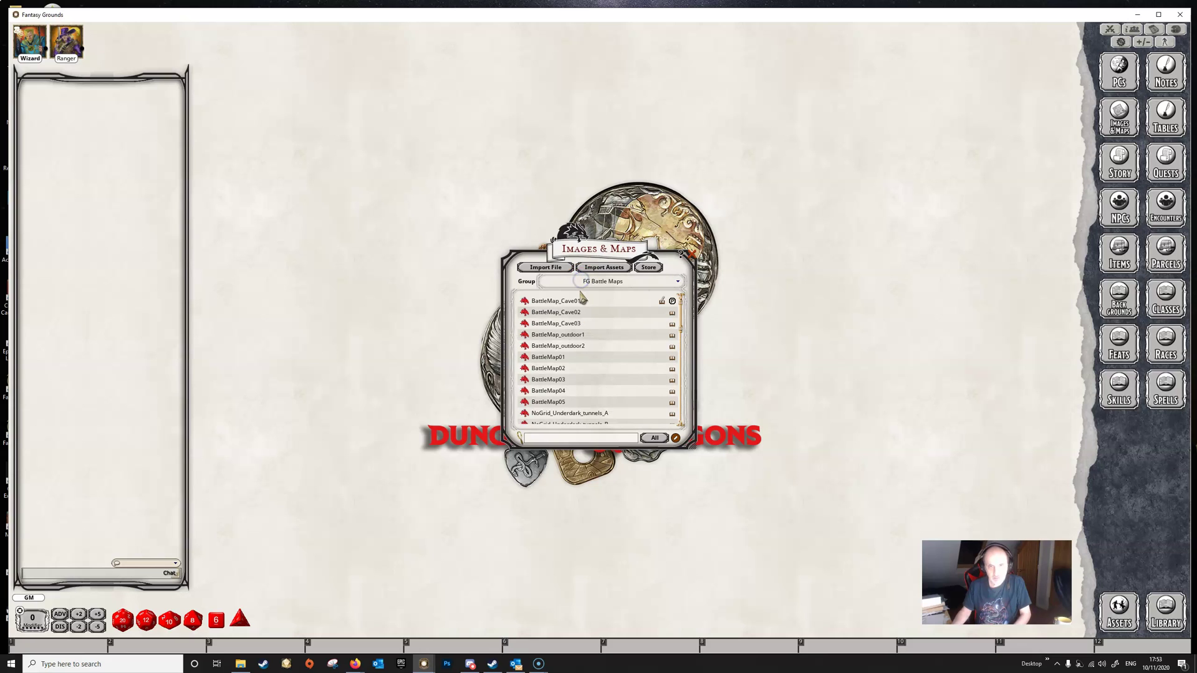
click(570, 300)
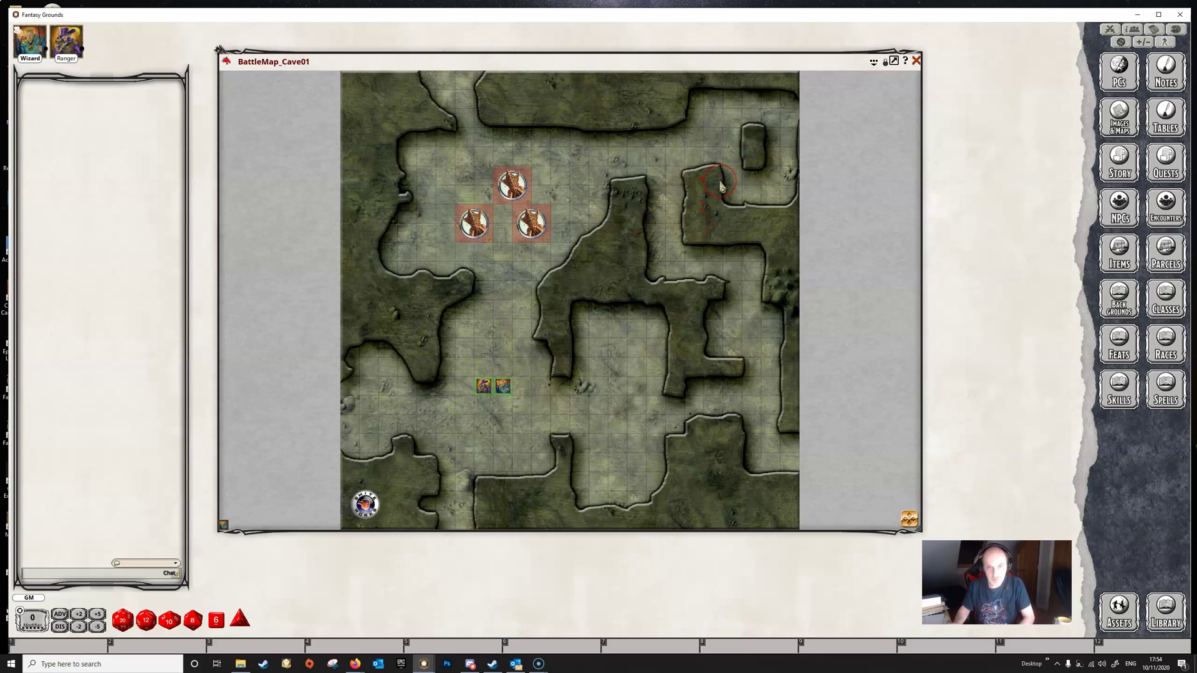
Step: Unlock BattleMap_Cave01 for editing and open the Assets window with the Tokens category beside the map
click(886, 64)
click(856, 110)
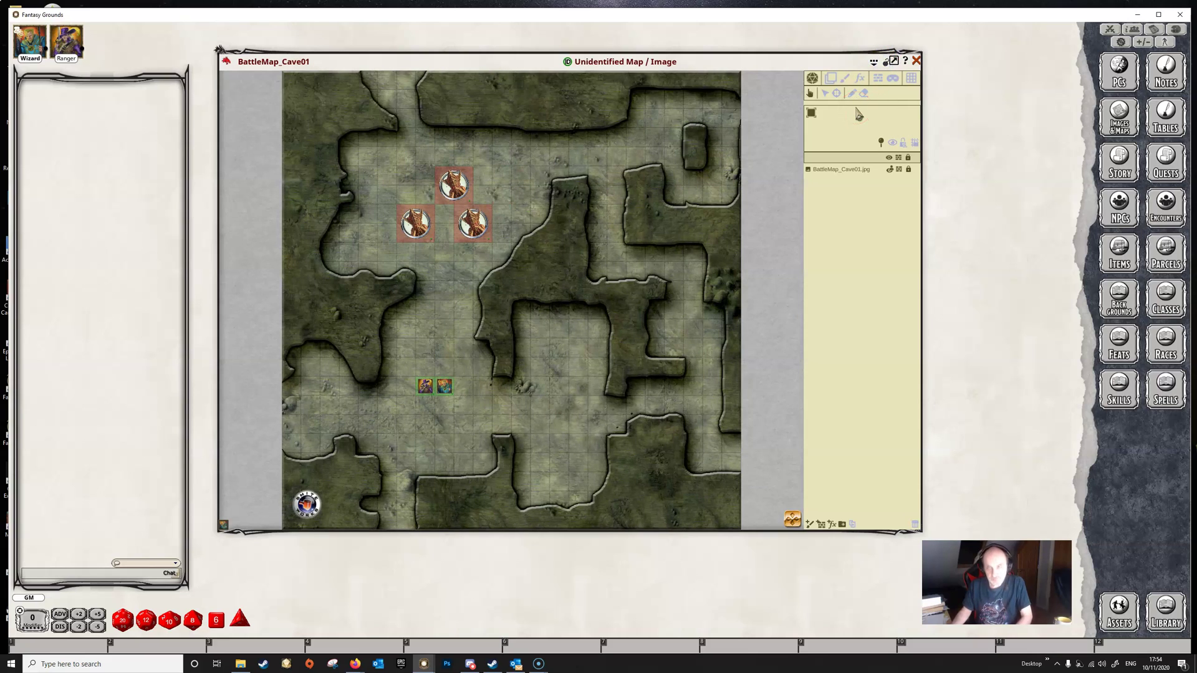
click(1113, 615)
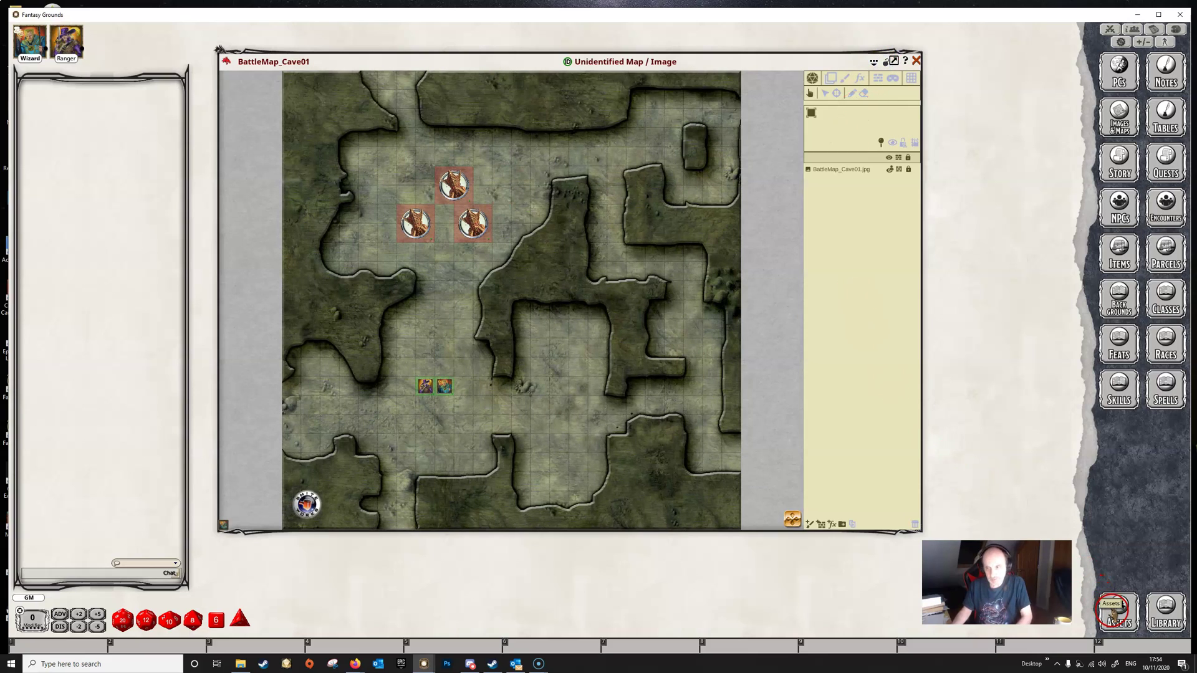
click(1055, 382)
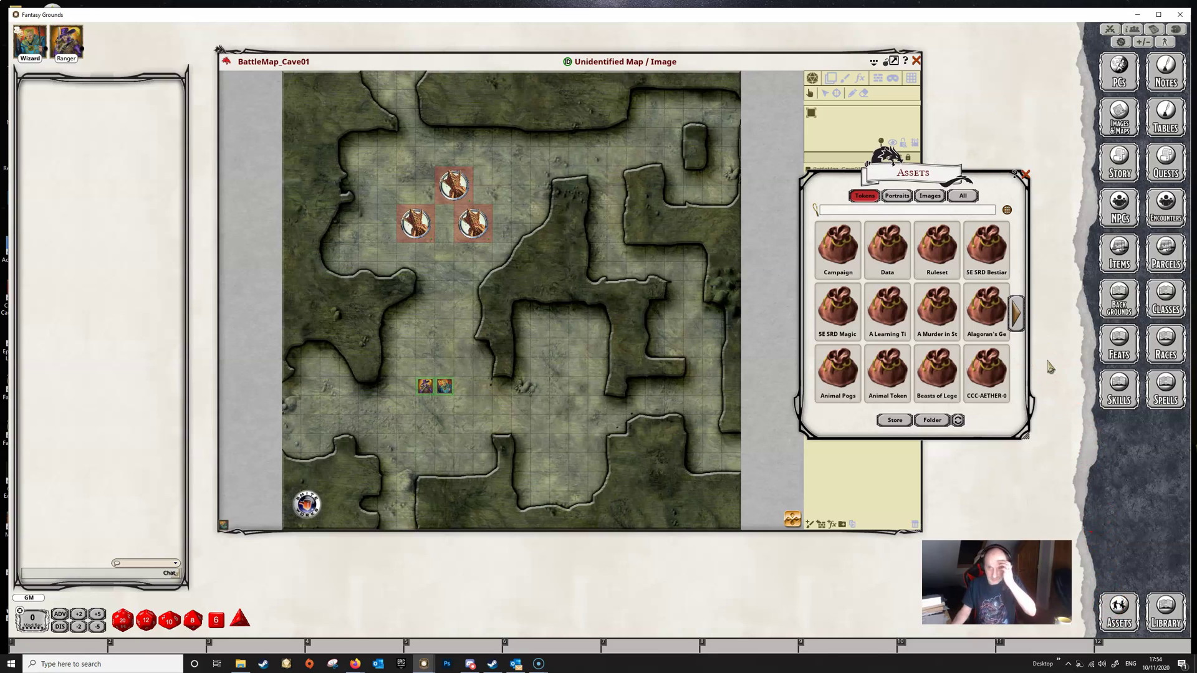
drag(918, 169, 927, 169)
click(872, 198)
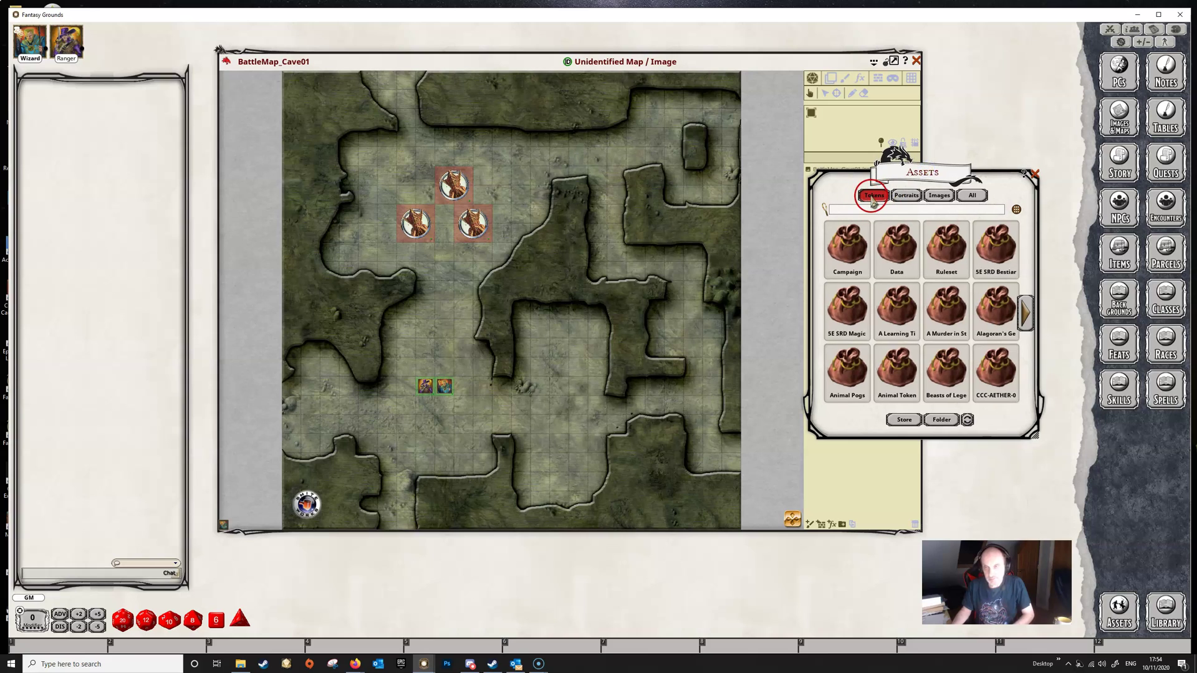
click(929, 217)
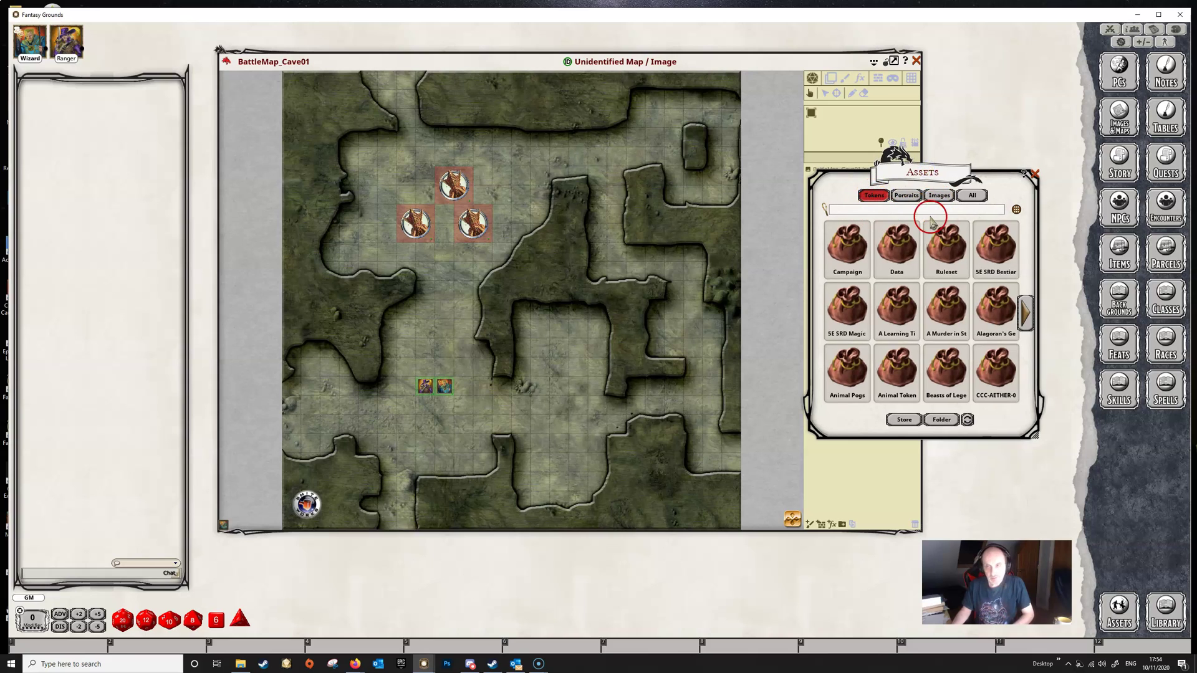
Step: Show the image assets, view the contents of the Campaign folder, and return to the list of asset folders
click(939, 197)
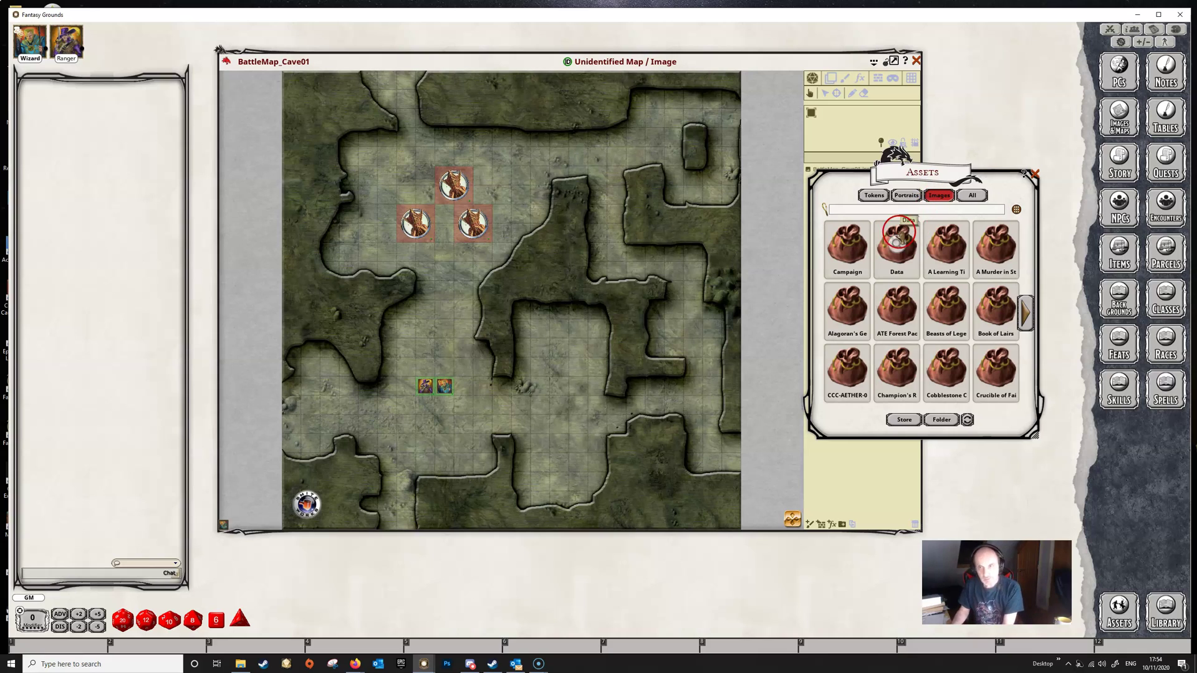
click(897, 262)
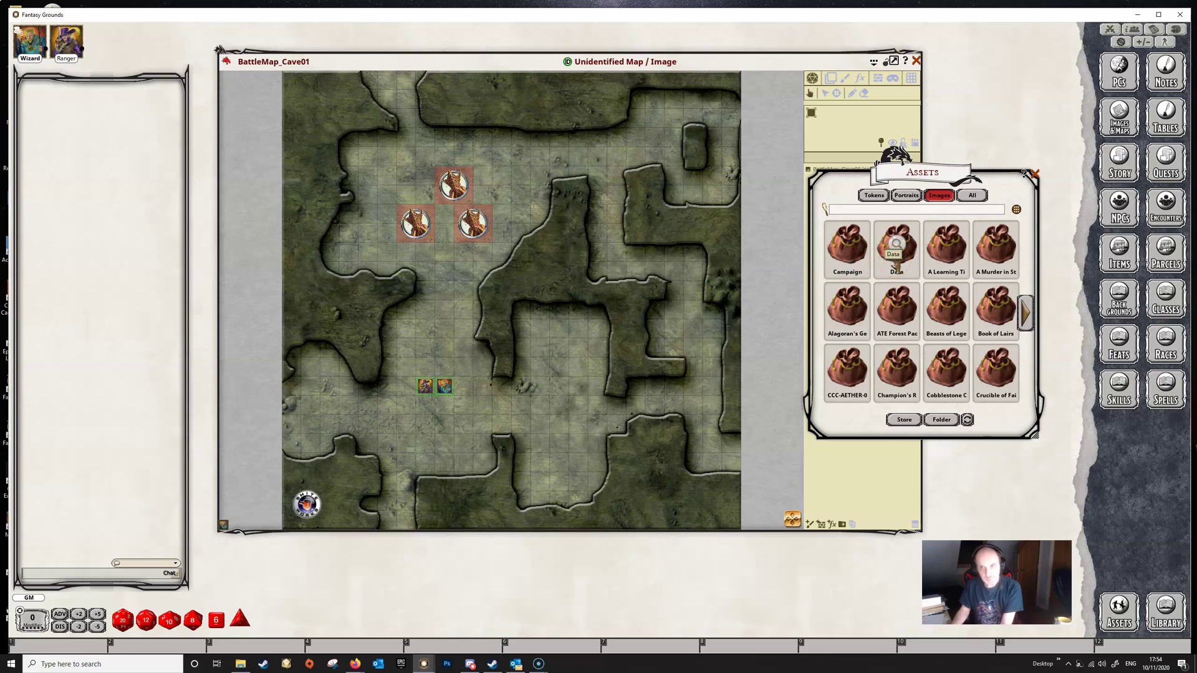
click(850, 256)
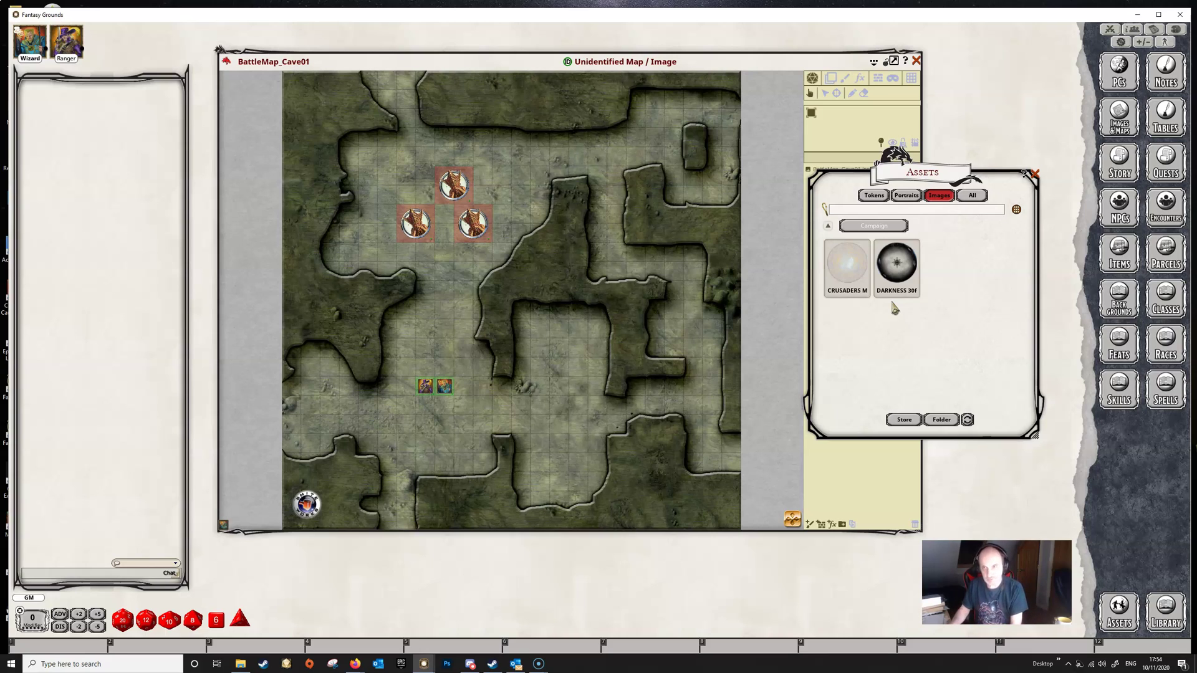
click(829, 226)
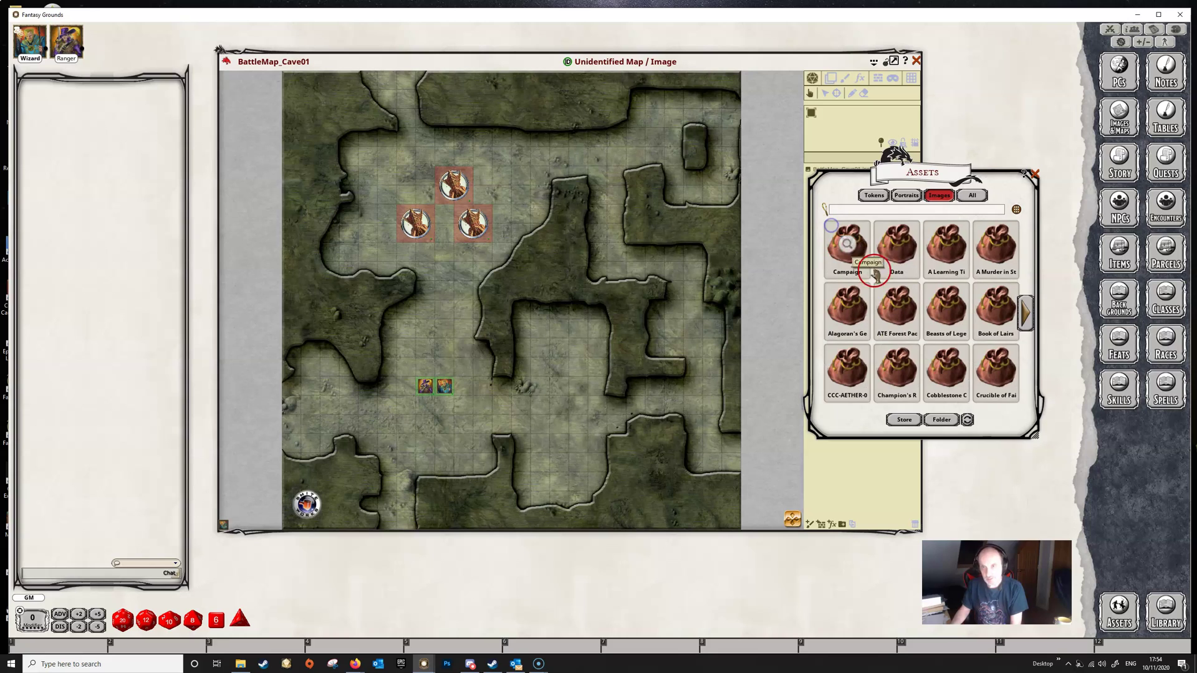
Step: Place CLOUDKILL 40ft.png from the Data image assets below the three enemy tokens on the map and close the Assets window
click(904, 257)
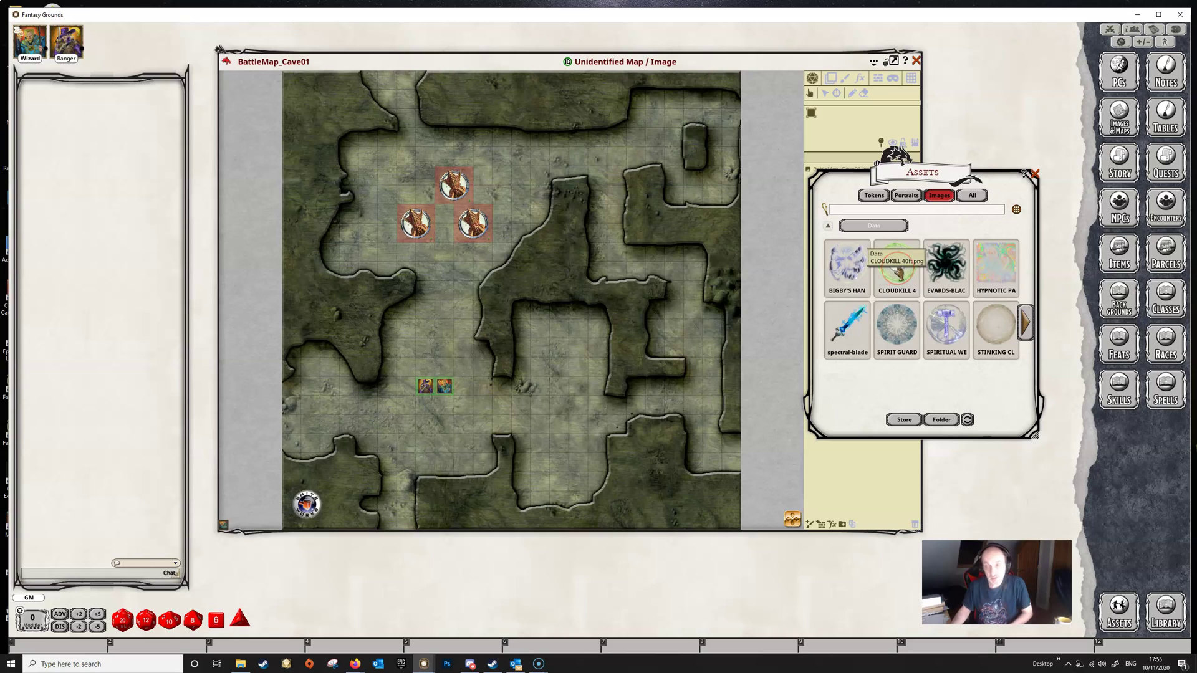
drag(899, 273, 456, 291)
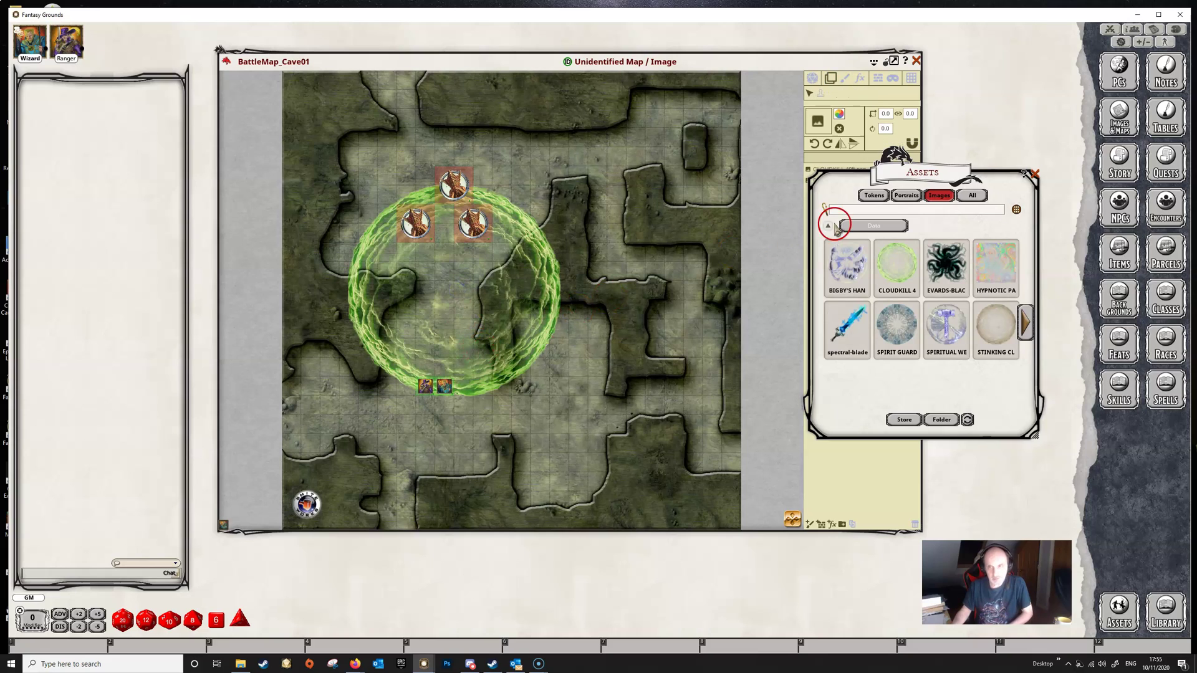
click(1035, 173)
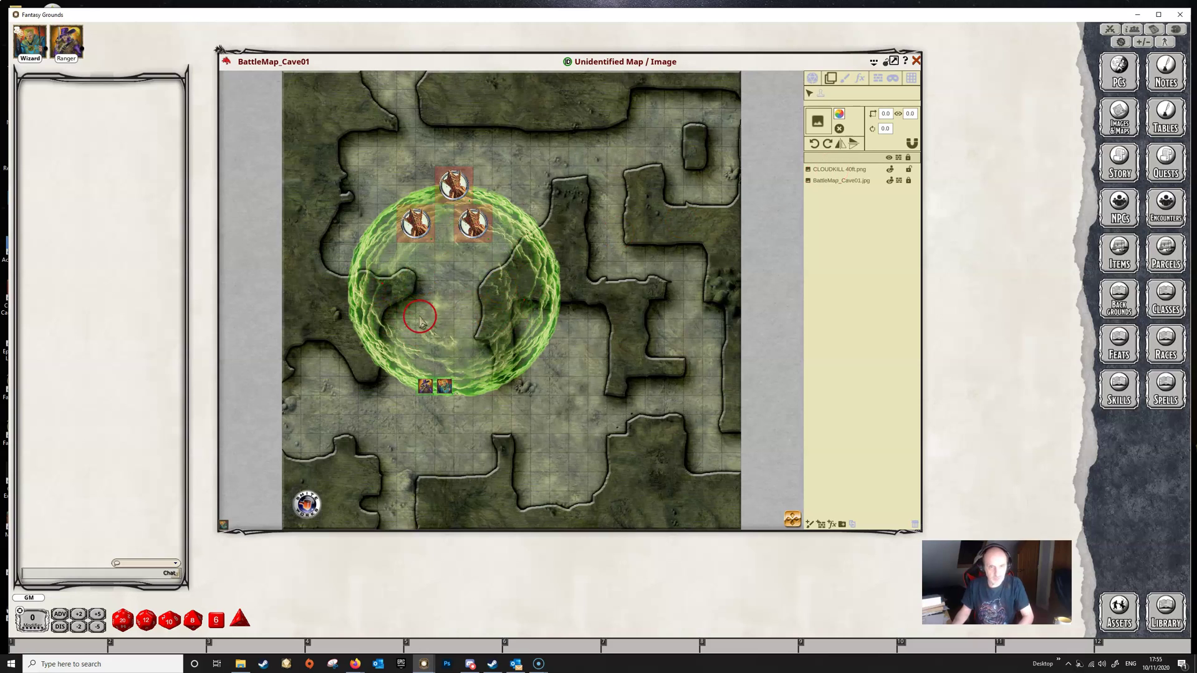
Step: Shrink the CLOUDKILL 40ft.png layer proportionally to about 3.6 by 3.6 and move it over the three enemy tokens
click(829, 169)
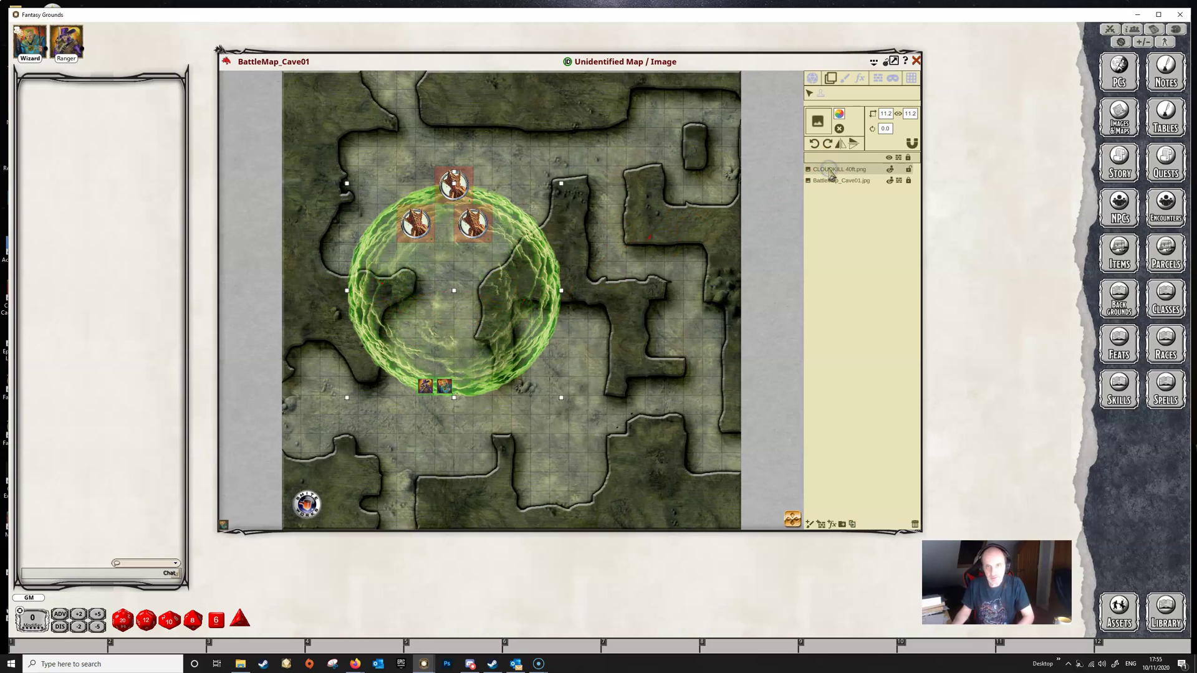
key(shift)
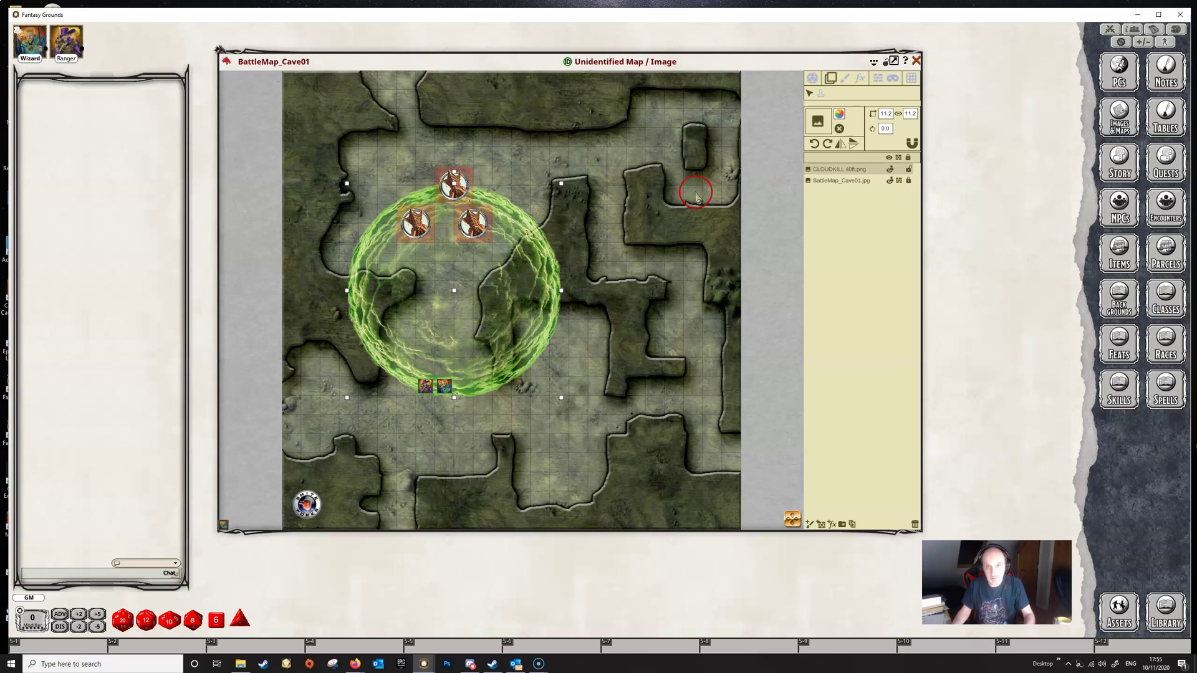
drag(561, 185, 516, 261)
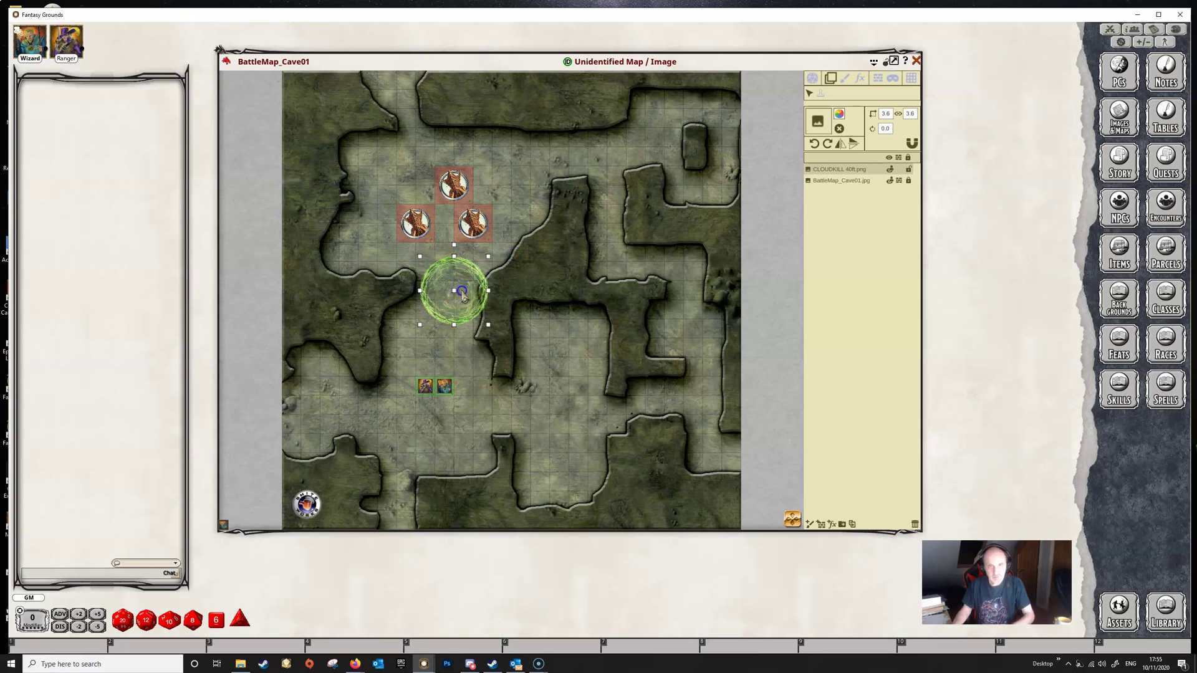
drag(458, 291, 454, 212)
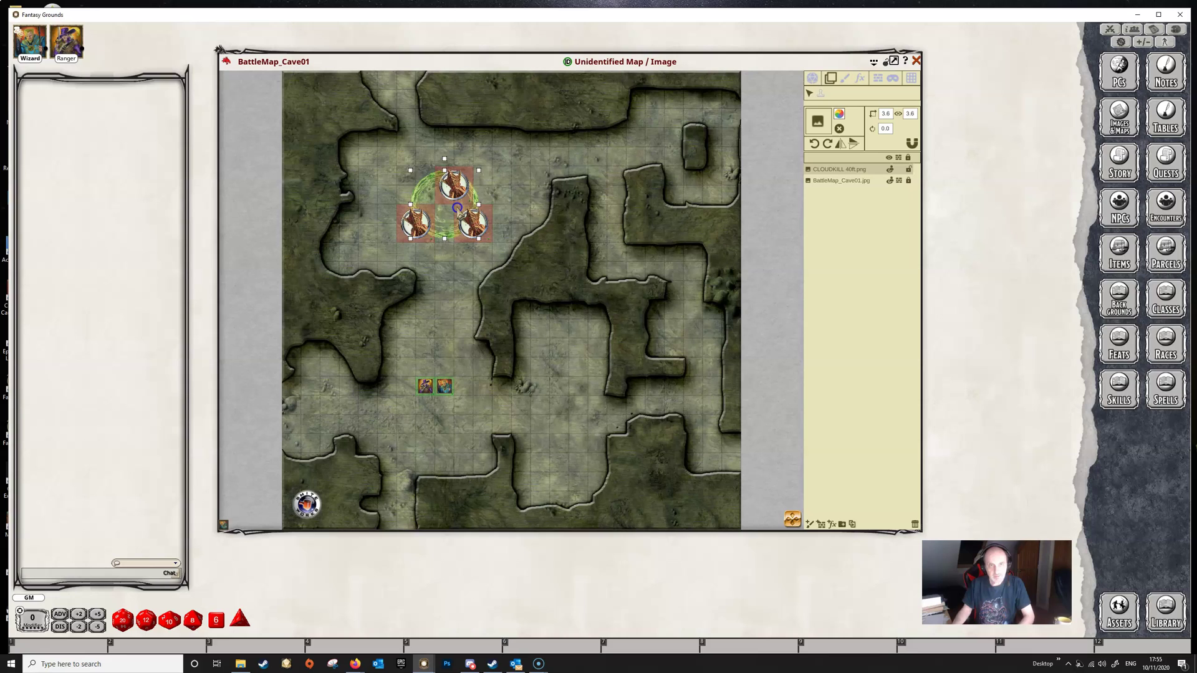
drag(457, 208, 448, 208)
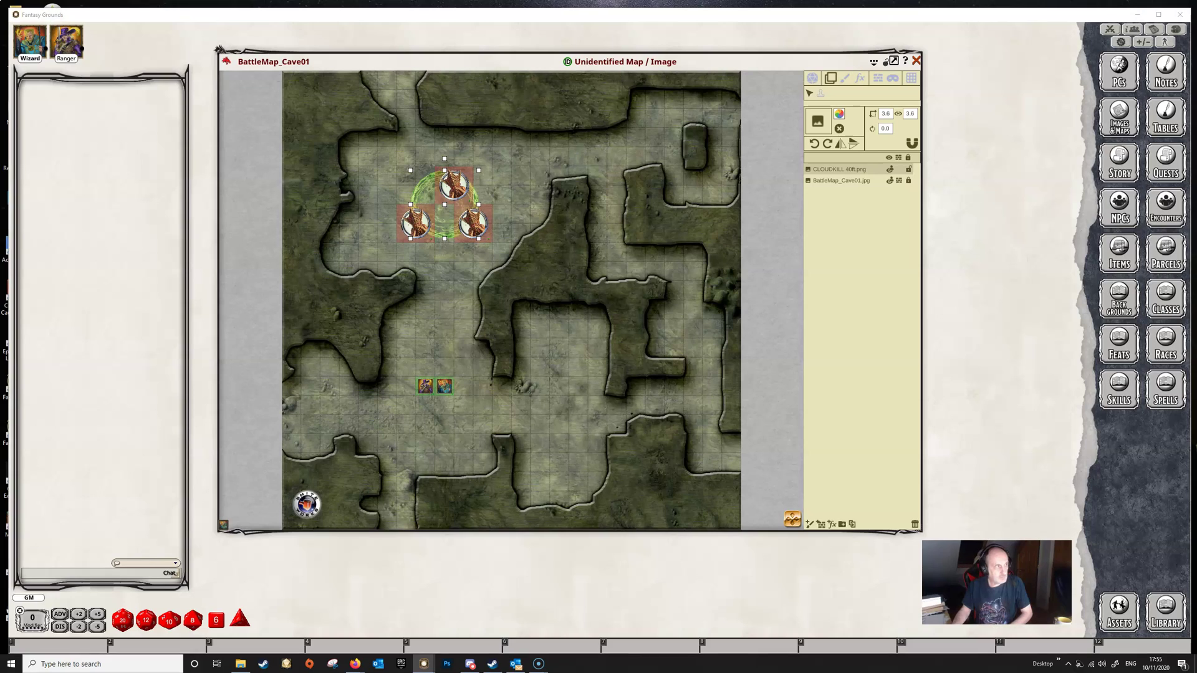
Step: Check how the Cloudkill effect looks on the player's copy of the map and return to the GM window
key(alt+Tab)
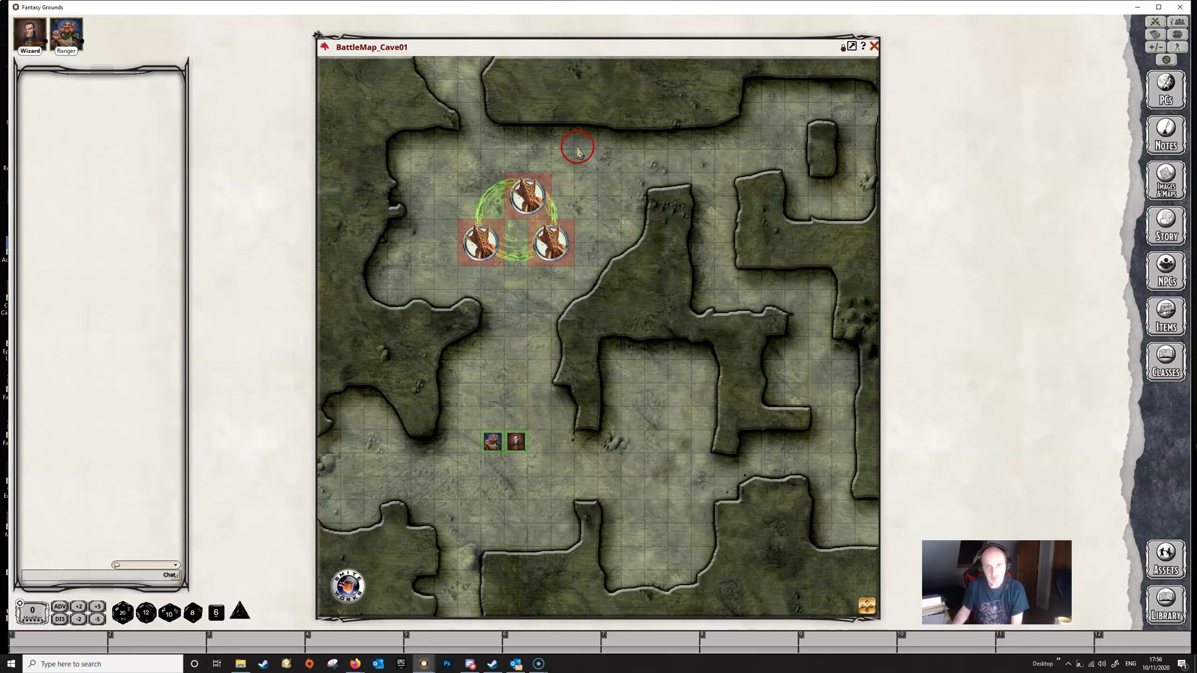
click(19, 655)
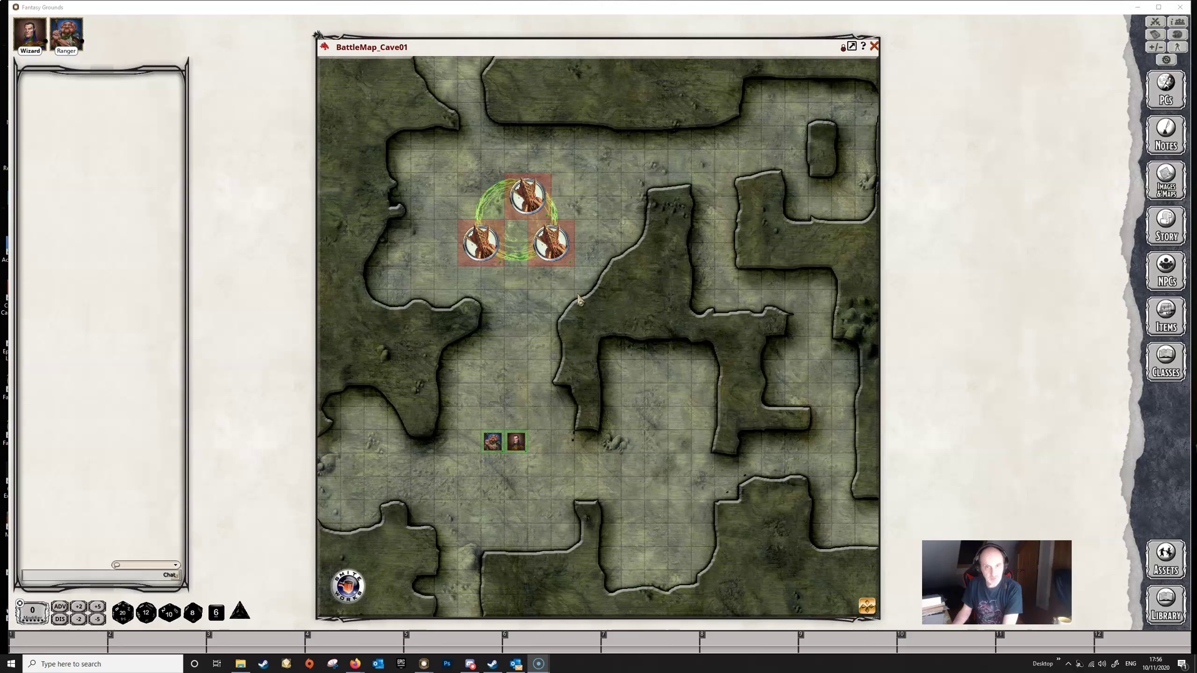
click(689, 11)
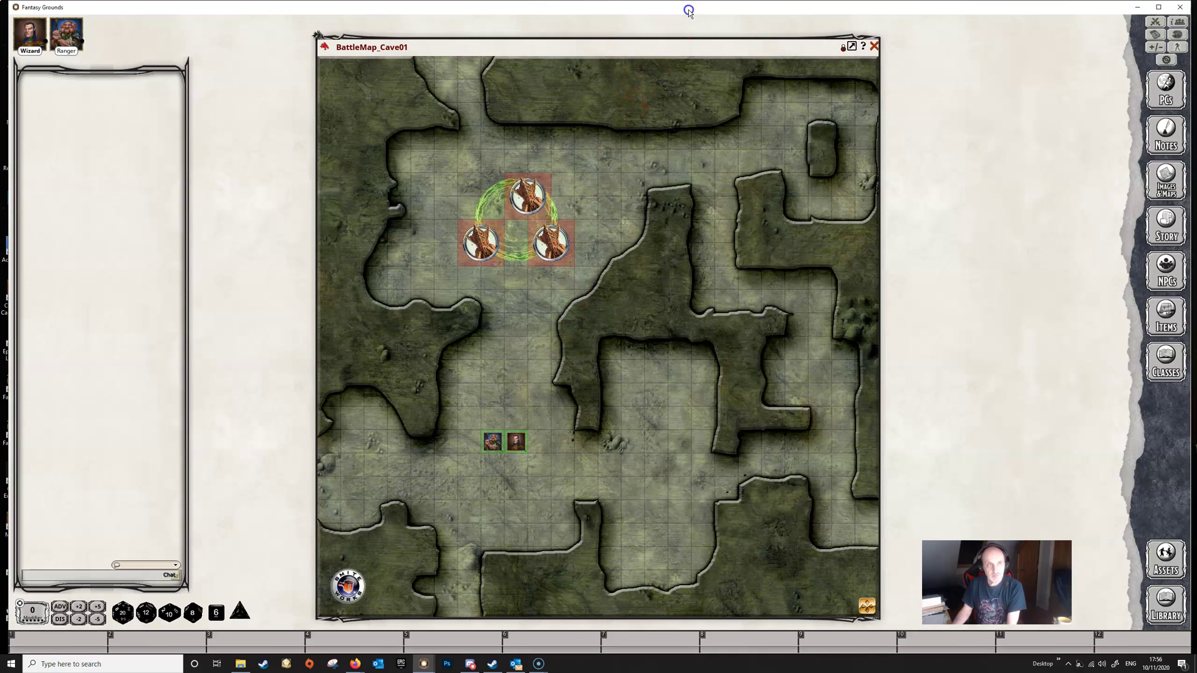
key(alt+Tab)
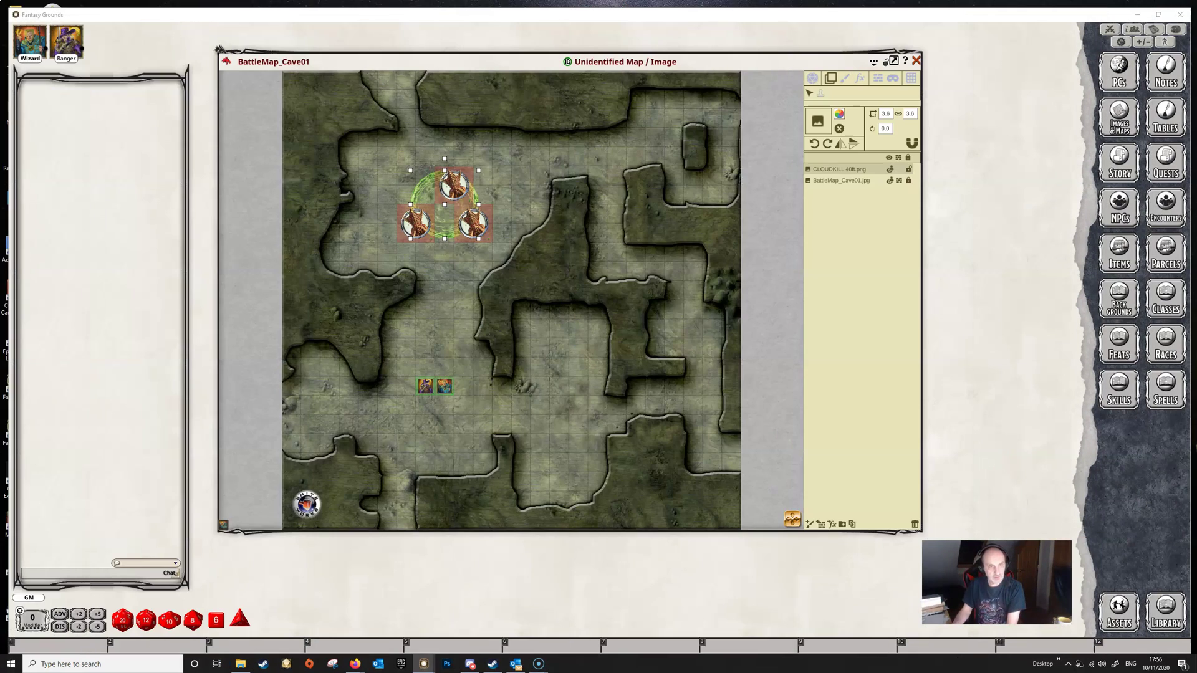
Step: Select the CLOUDKILL 40ft.png layer in layer editing mode and set its visibility to GM only
click(822, 181)
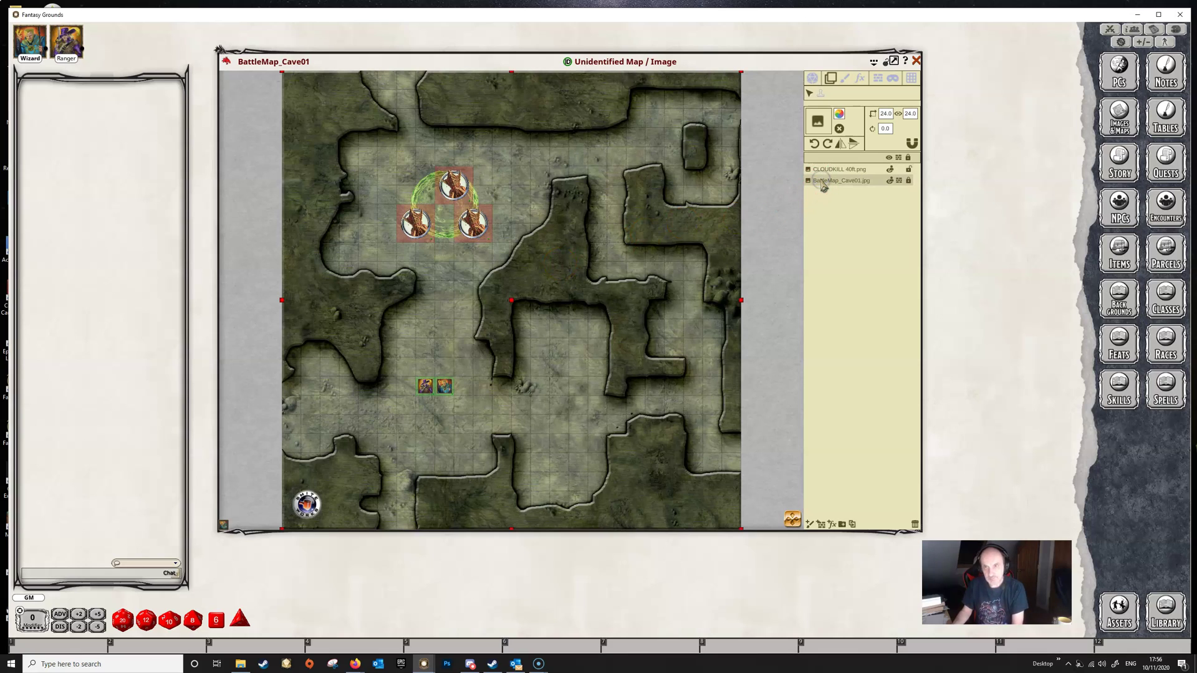
click(812, 77)
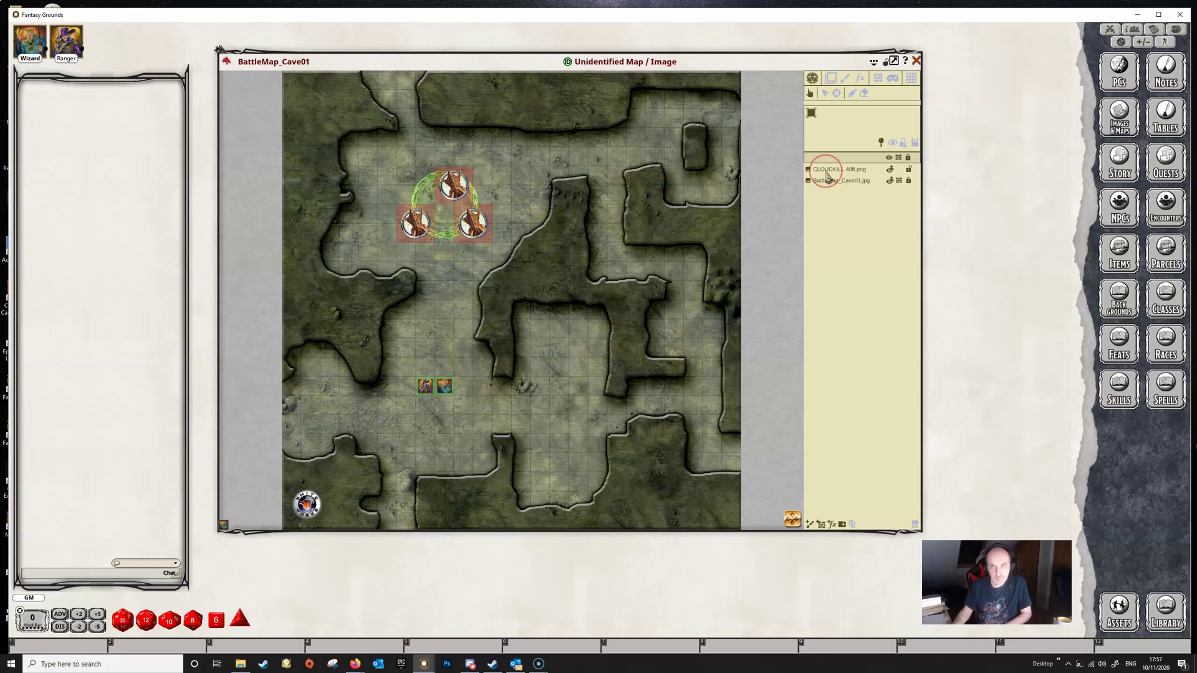
click(831, 78)
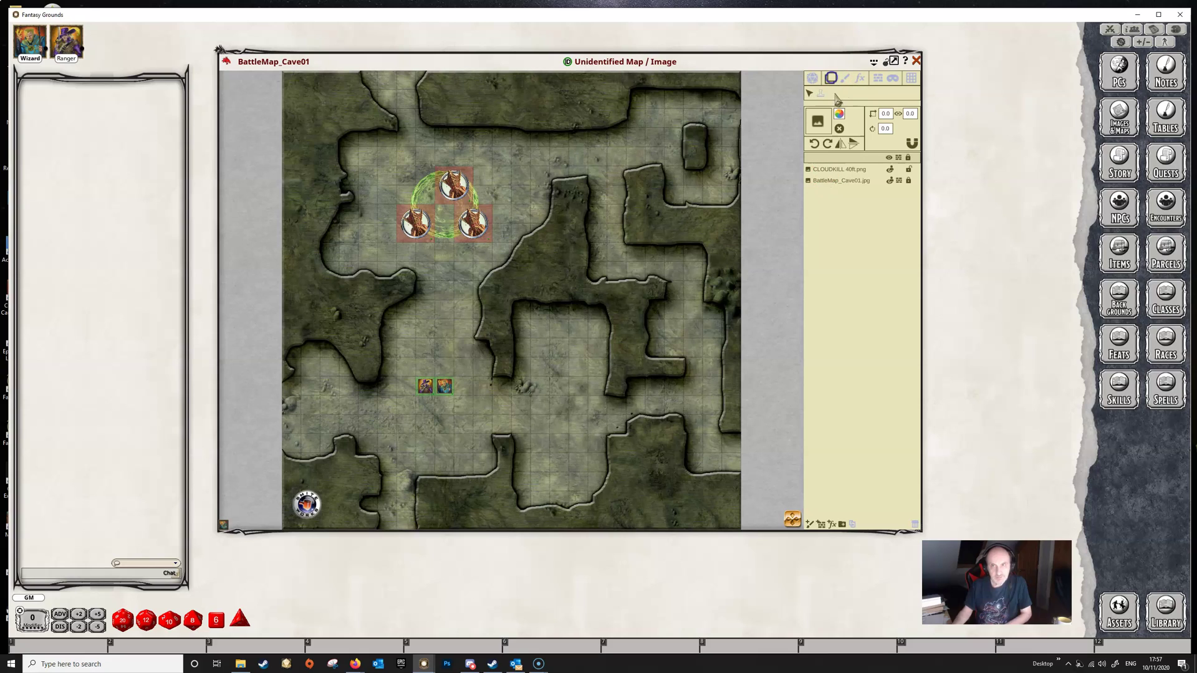
click(840, 169)
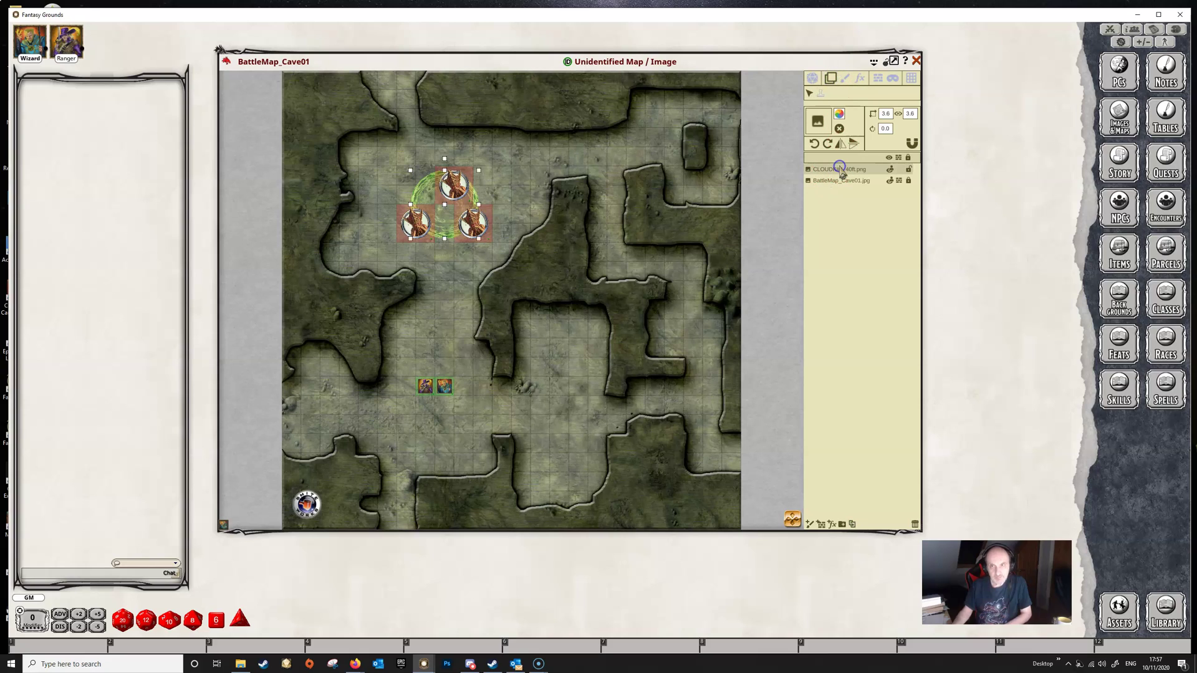
click(890, 169)
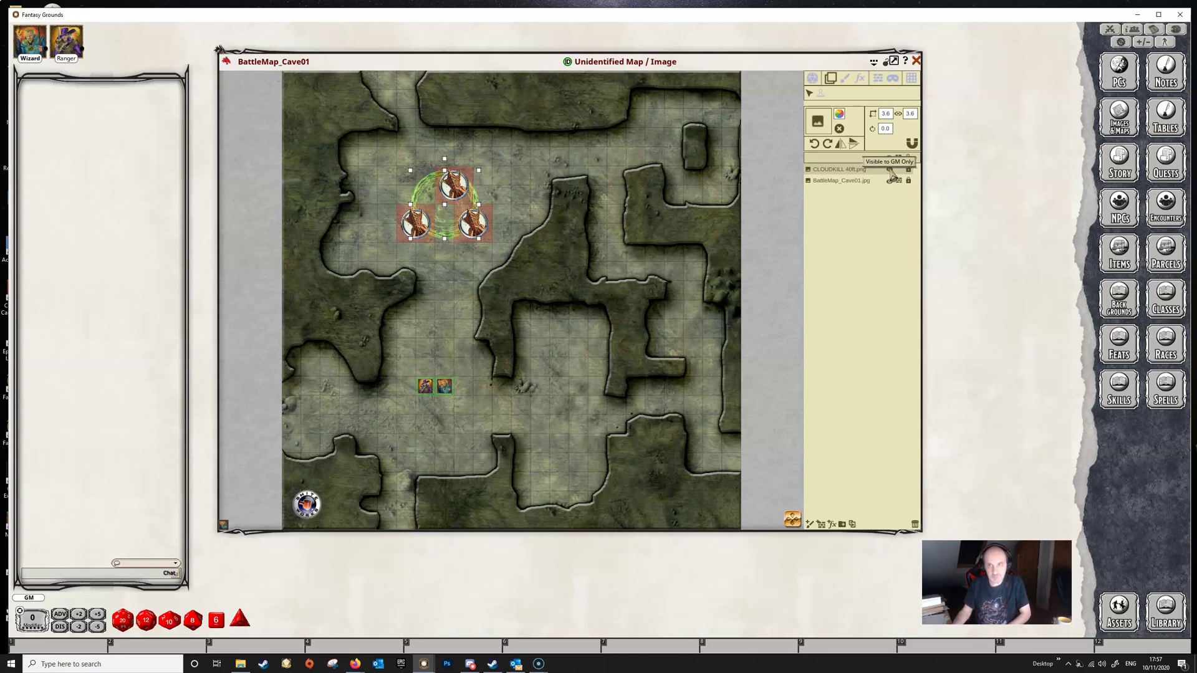
Step: Check on the player's copy of the map whether the Cloudkill effect shows, and return to the GM window
key(alt+Tab)
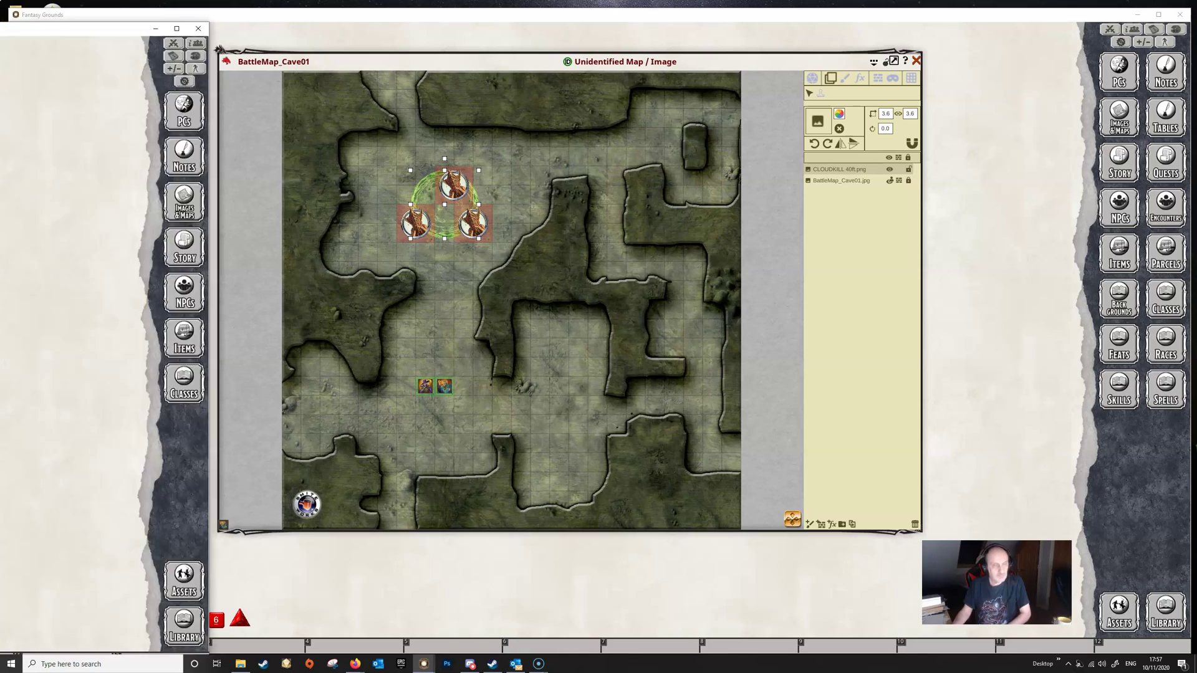
drag(737, 28, 734, 28)
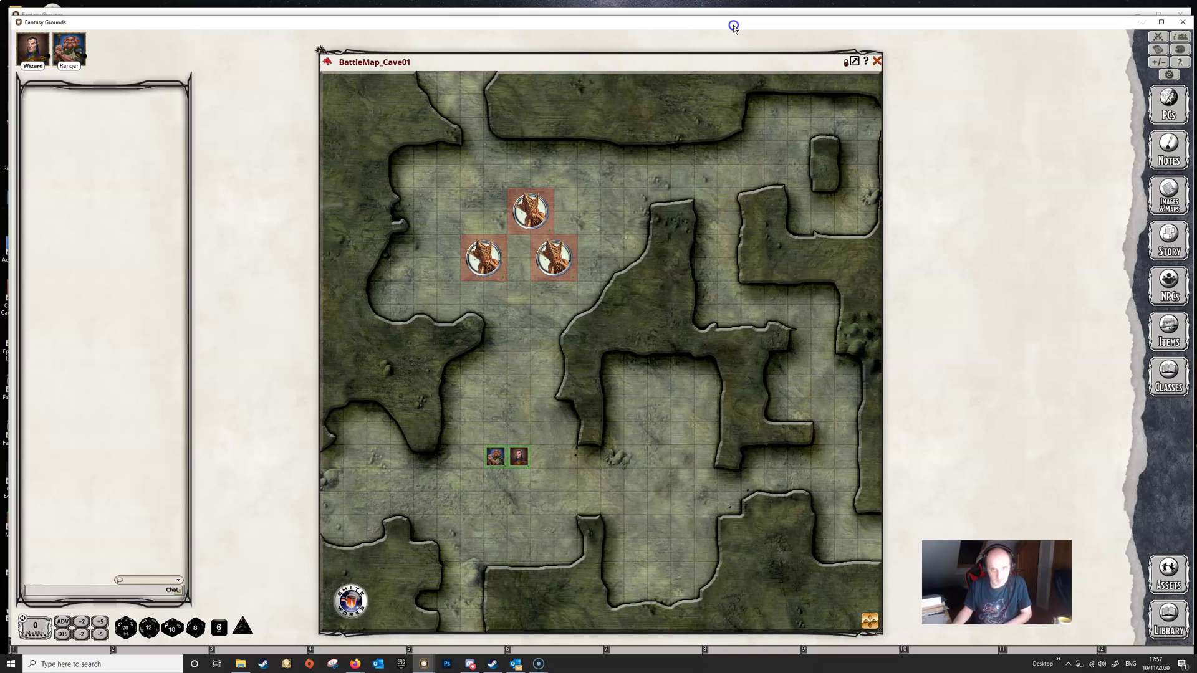
drag(734, 27, 0, 37)
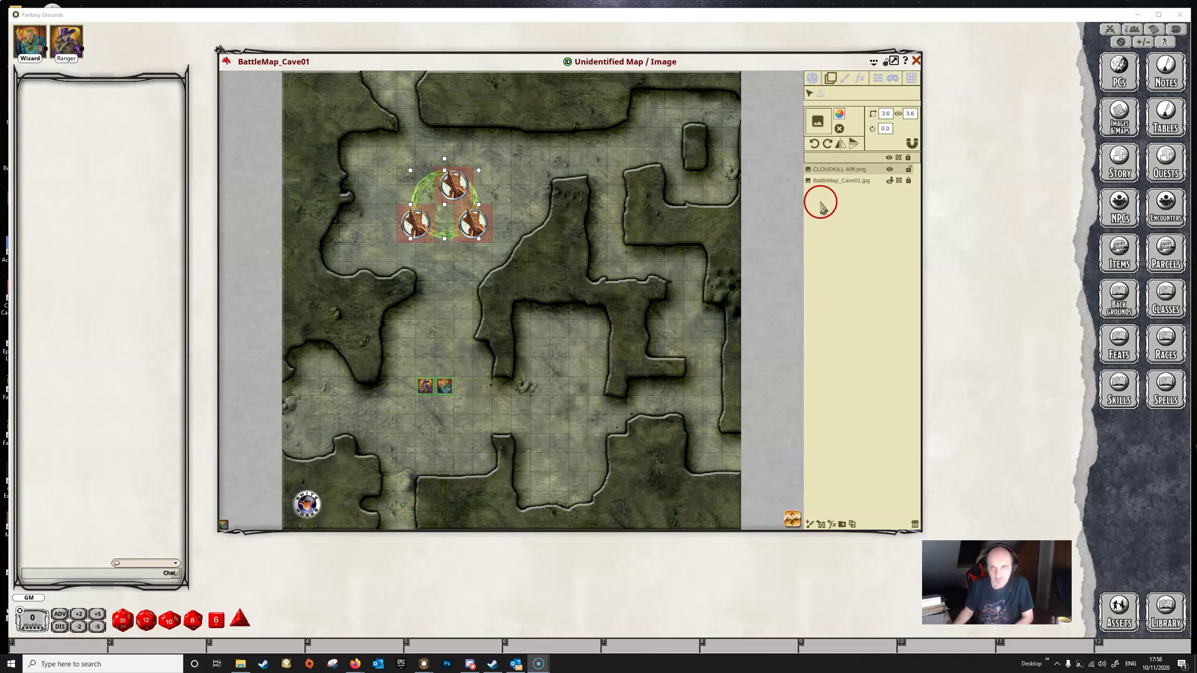
Step: Delete the CLOUDKILL 40ft.png layer from the map and clear the layer selection while staying in layer editing mode
click(848, 167)
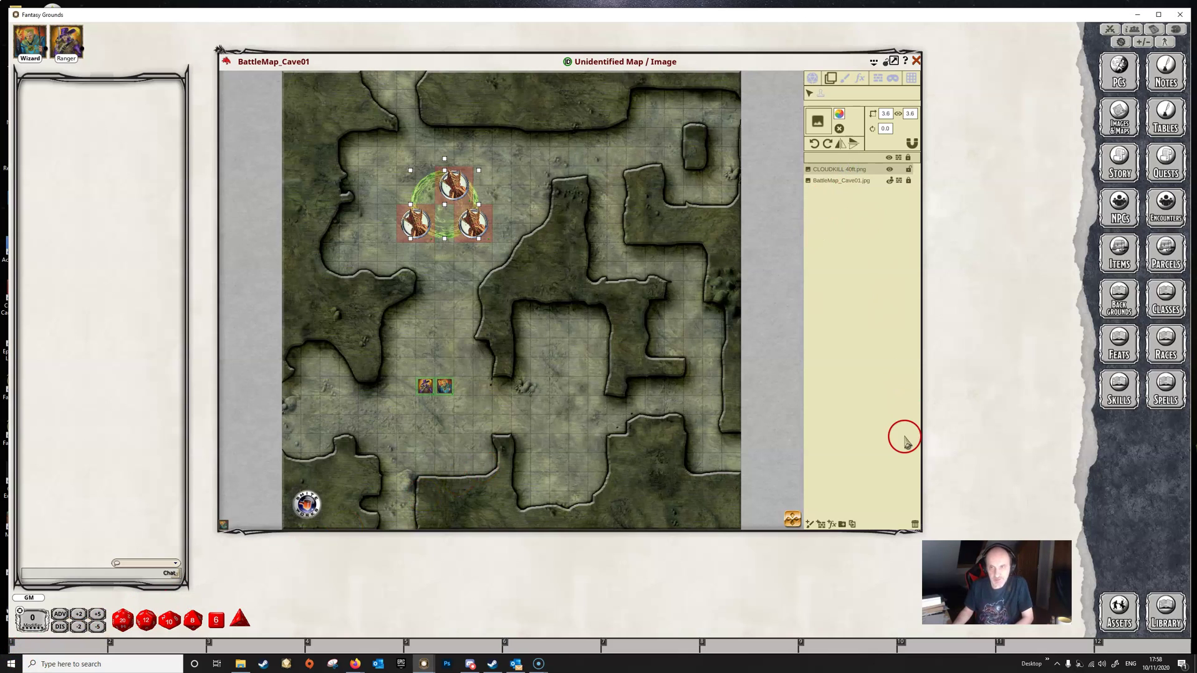
click(915, 524)
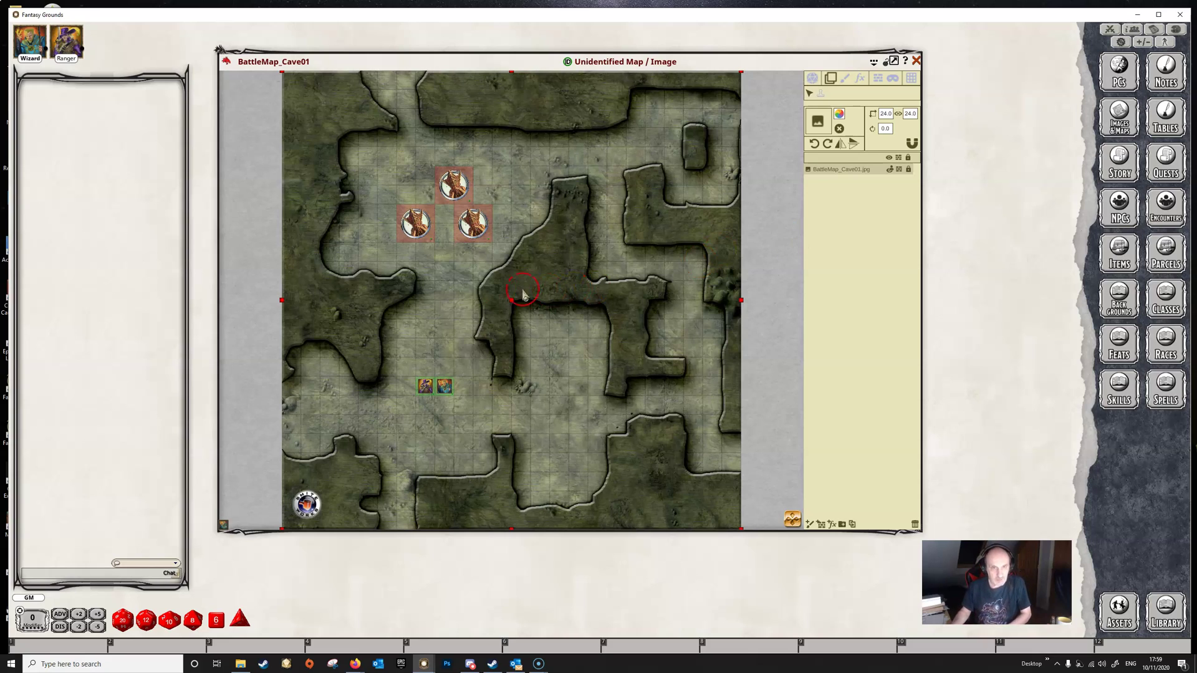
click(442, 265)
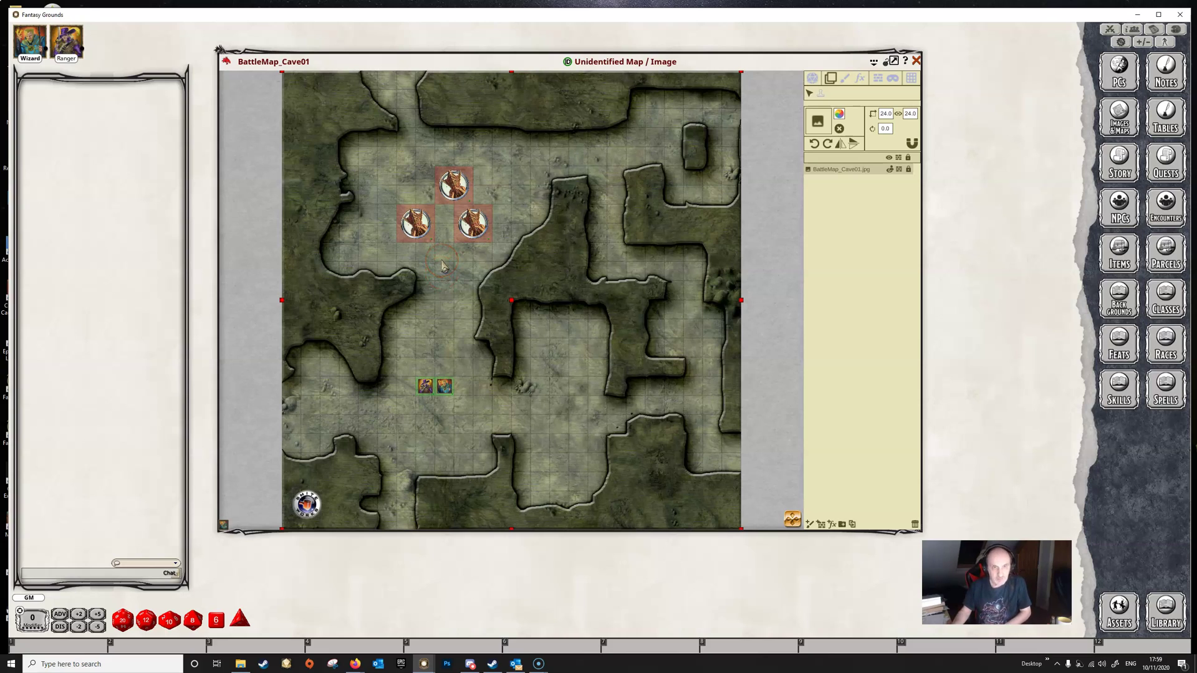
click(267, 429)
click(429, 327)
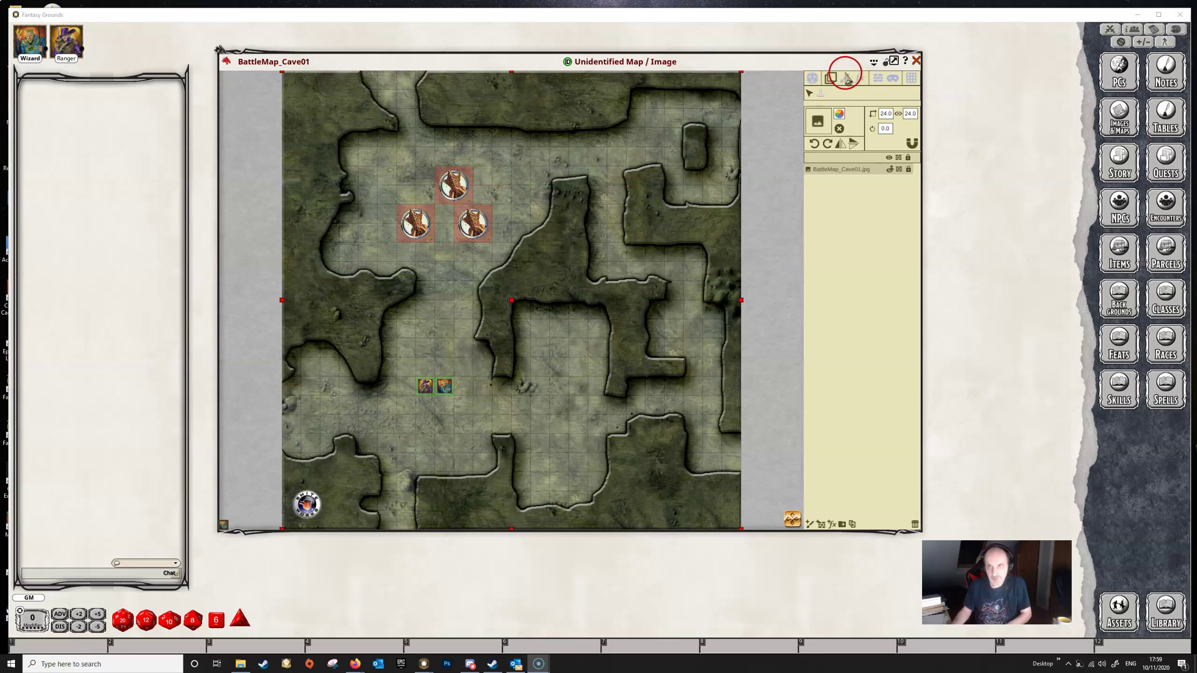
click(821, 85)
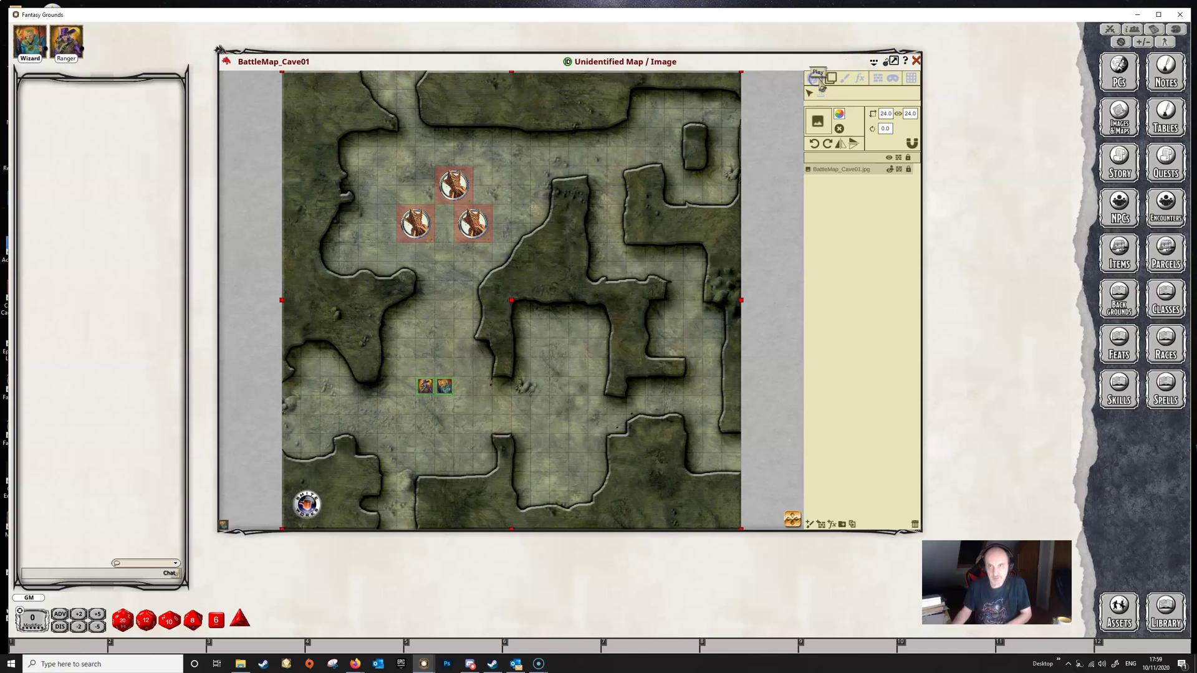
click(817, 81)
click(836, 85)
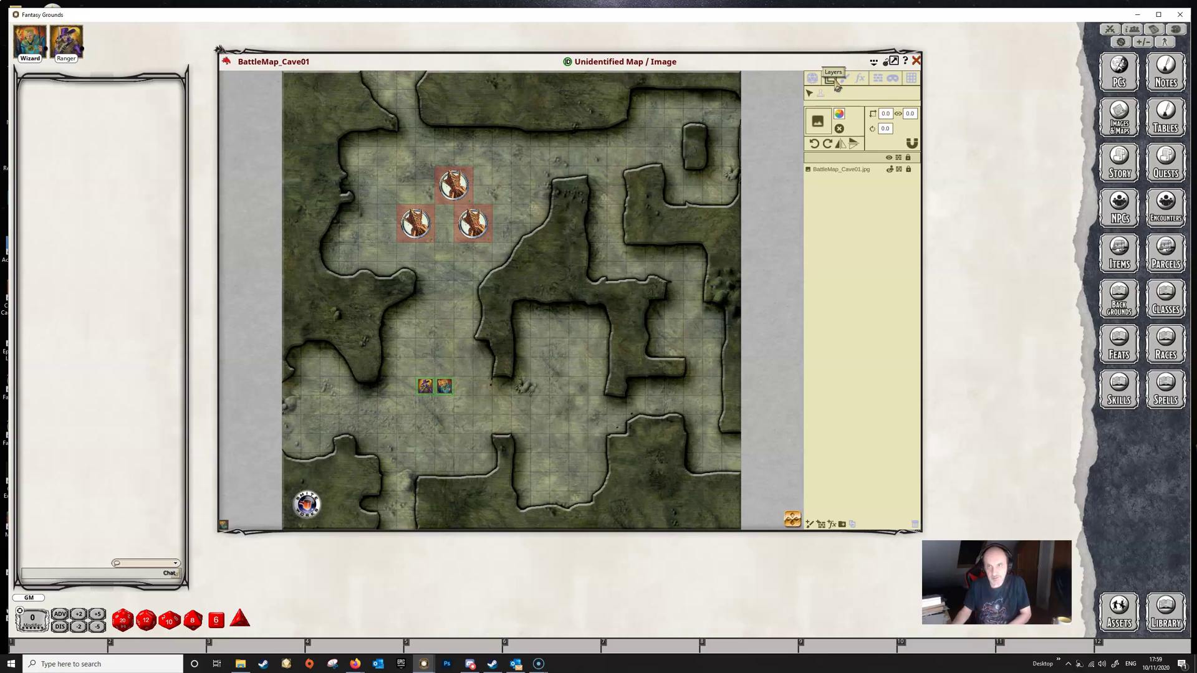
Step: Open the Assets window, move it beside the map, and open the Campaign folder of token assets
click(1118, 621)
drag(946, 169, 1044, 294)
click(1038, 320)
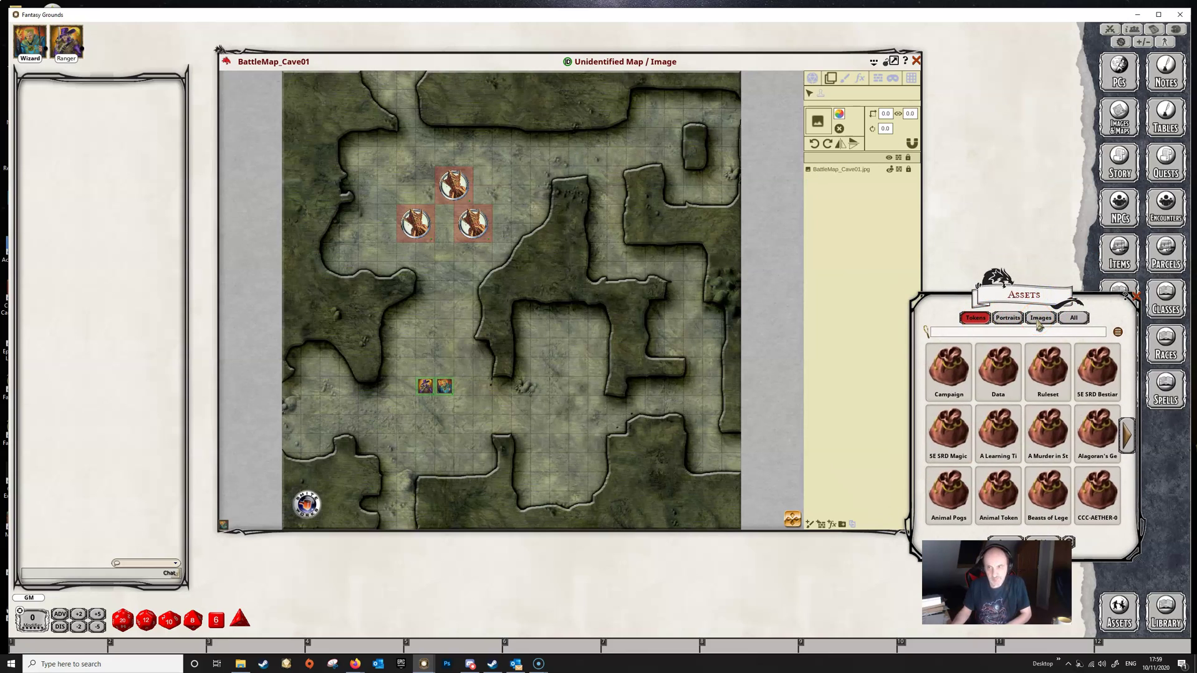
click(616, 353)
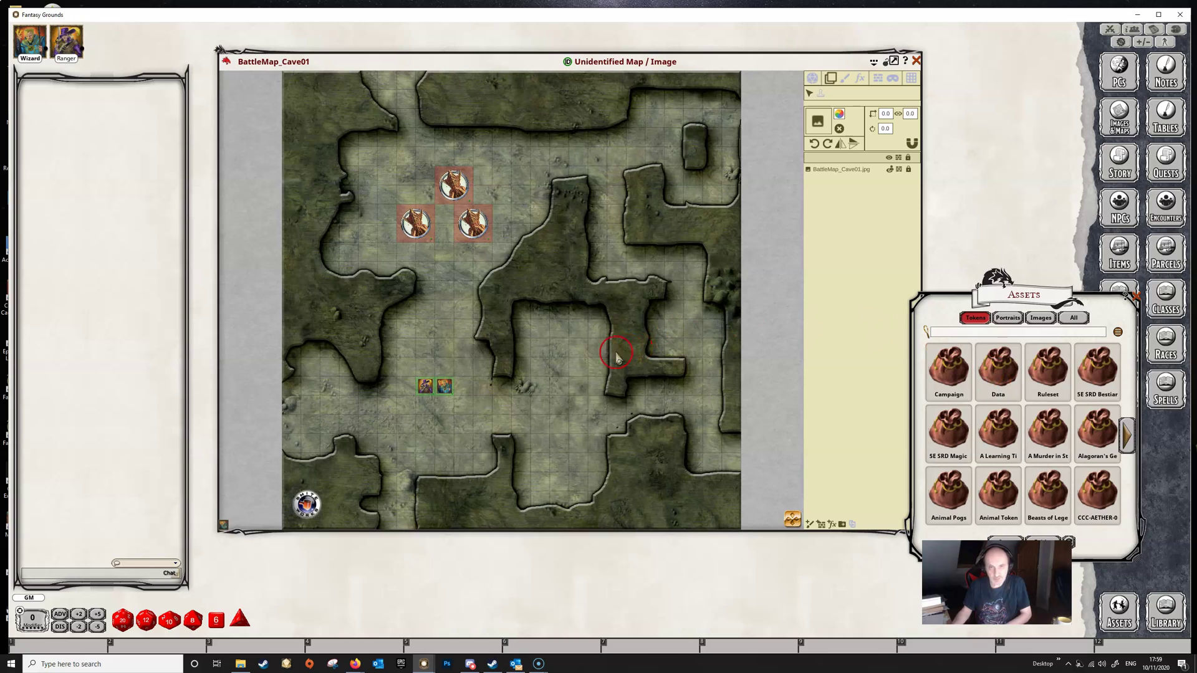
click(951, 372)
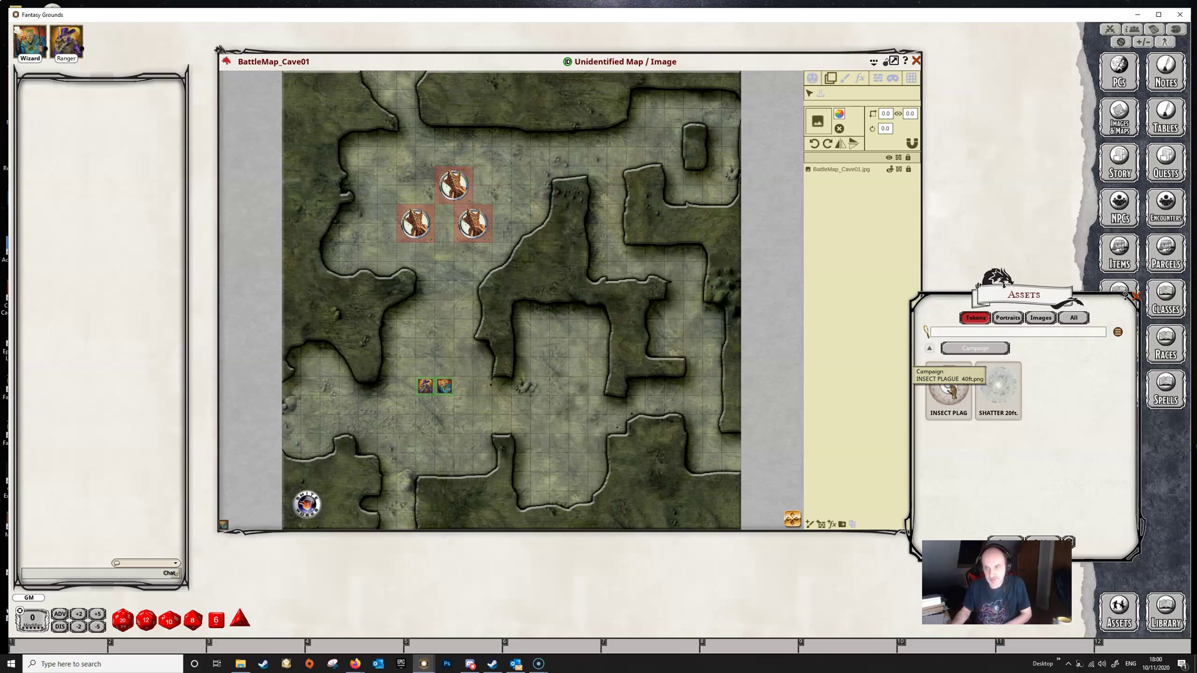
Step: Set INSECT PLAGUE 40ft.png as the tile image and stamp it on the map below the enemy tokens, keeping only one copy
drag(950, 387, 820, 124)
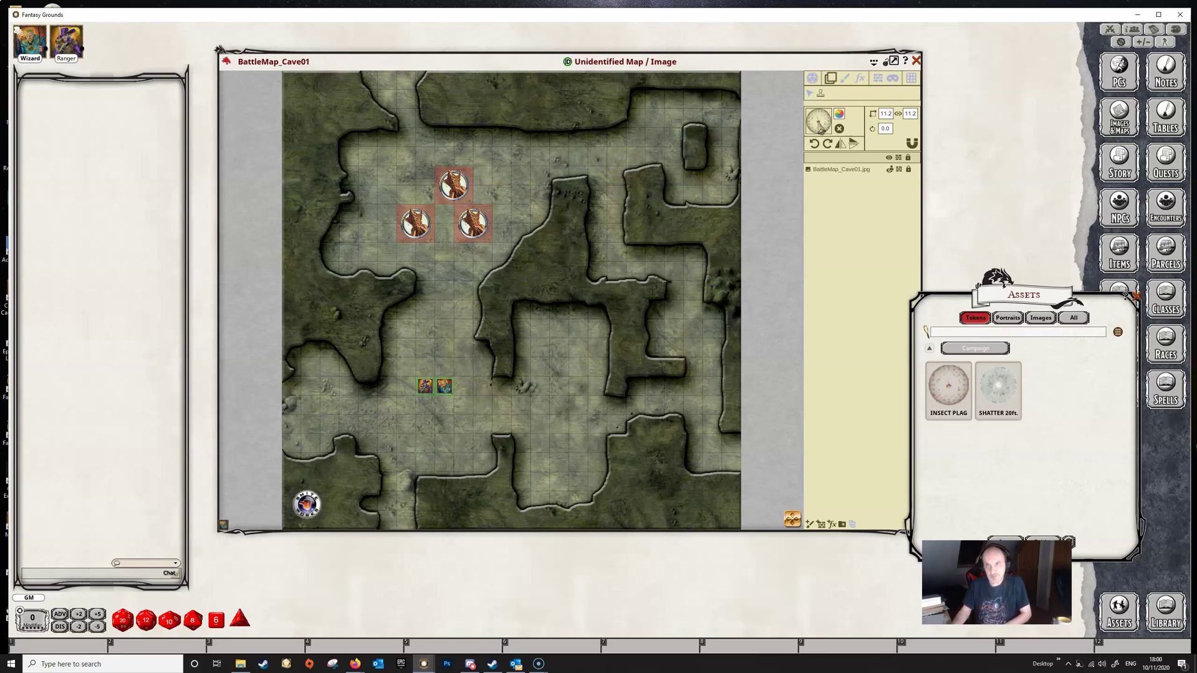
click(821, 94)
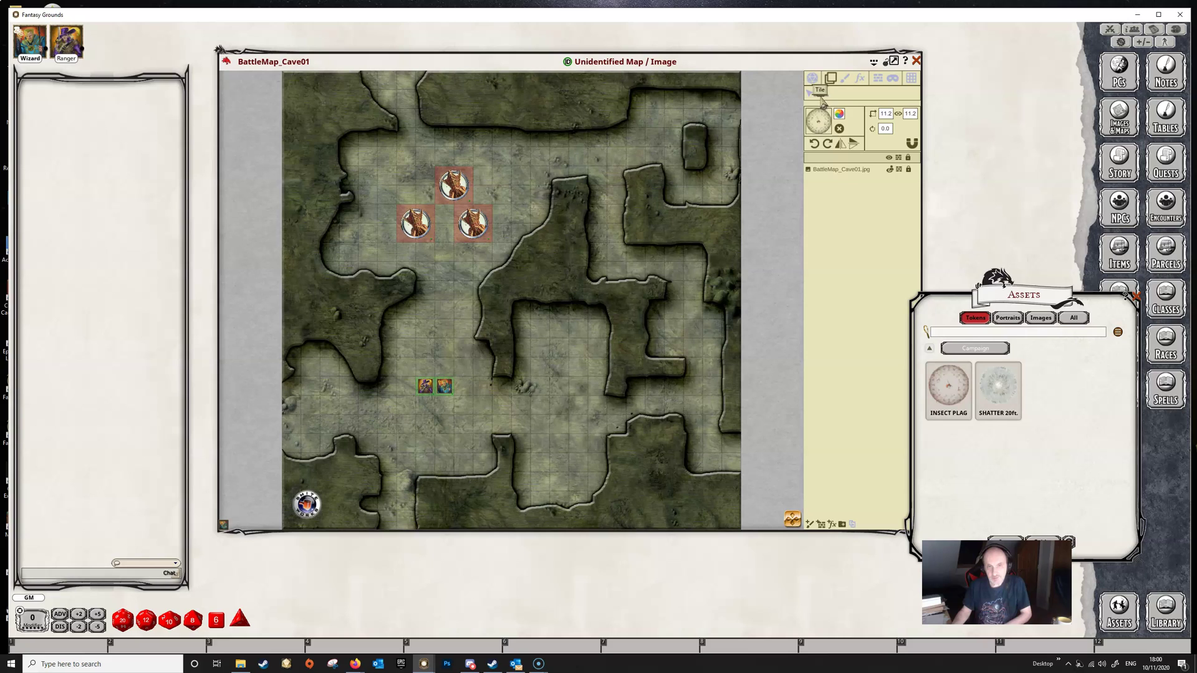
drag(821, 100, 464, 291)
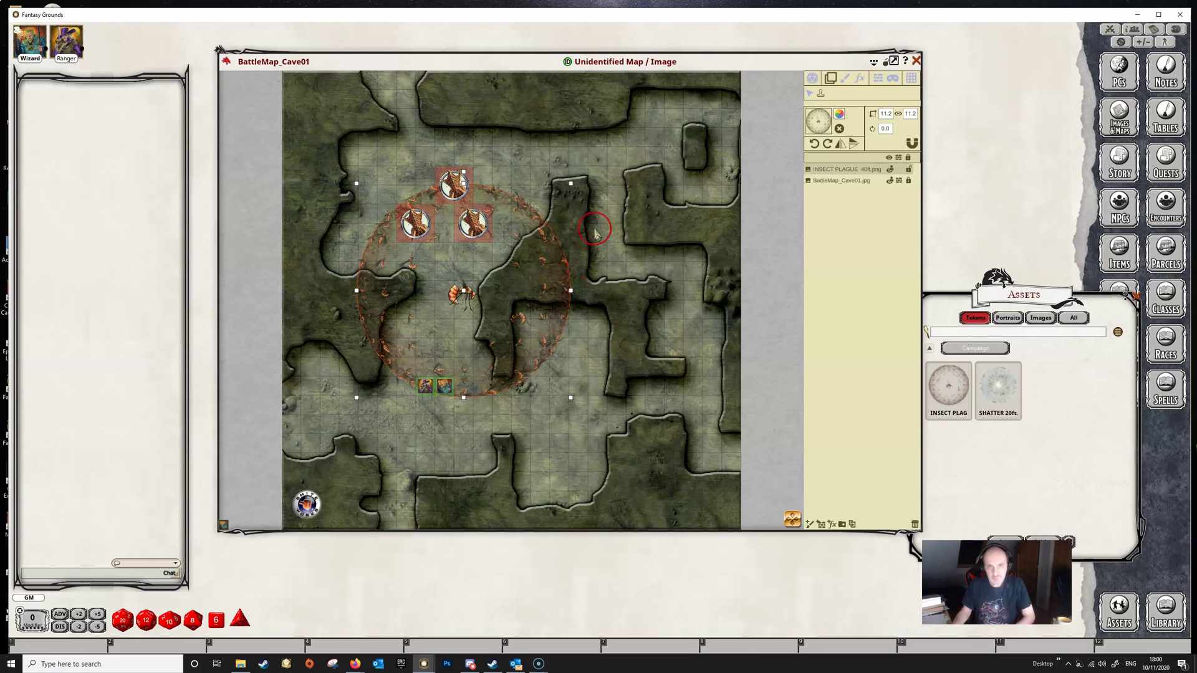
click(649, 296)
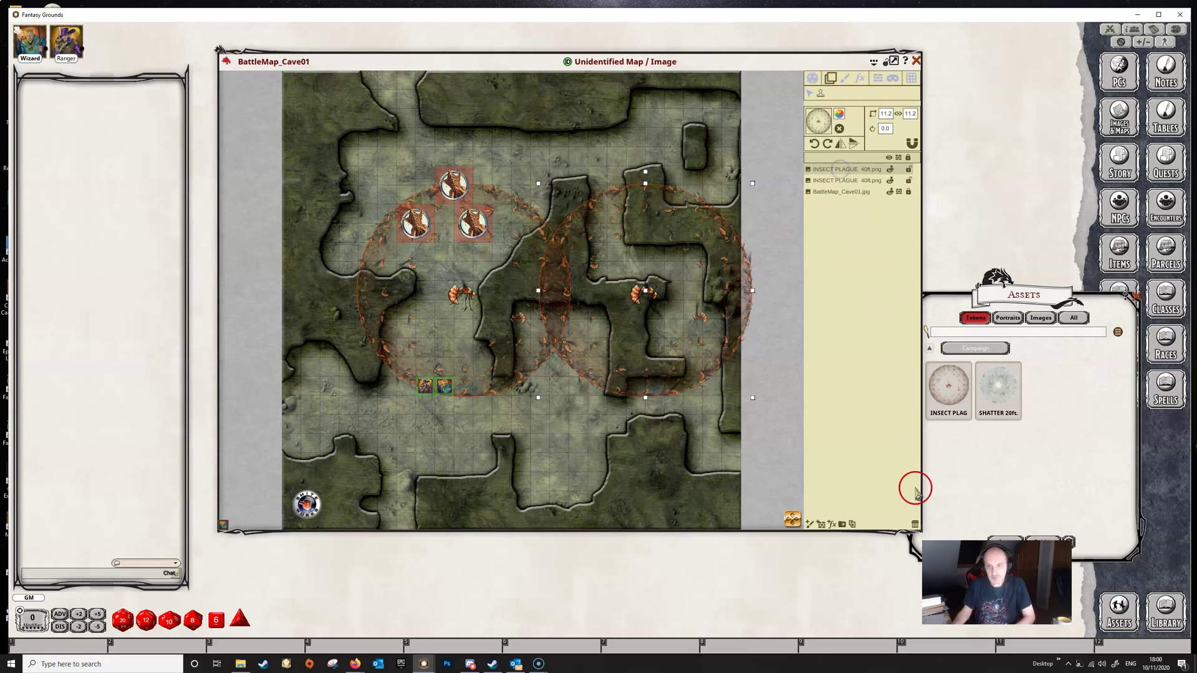
click(914, 523)
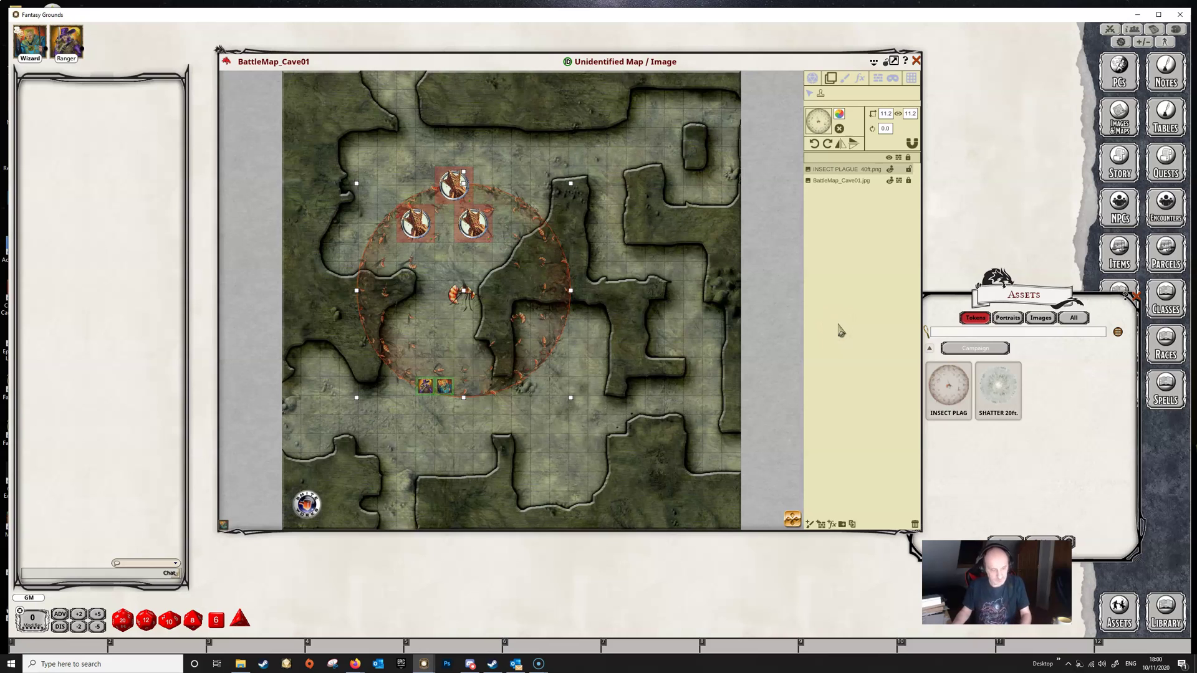
Step: Shrink the INSECT PLAGUE 40ft.png layer proportionally and move it over the three enemy tokens
click(573, 198)
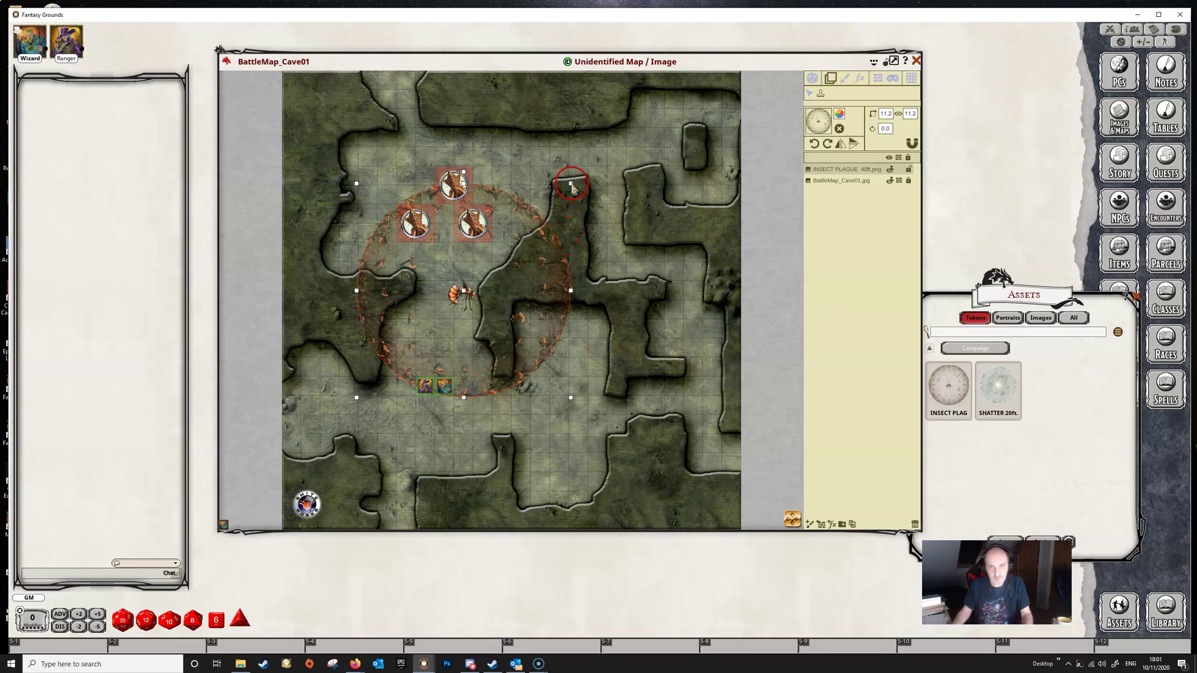
drag(572, 184, 502, 257)
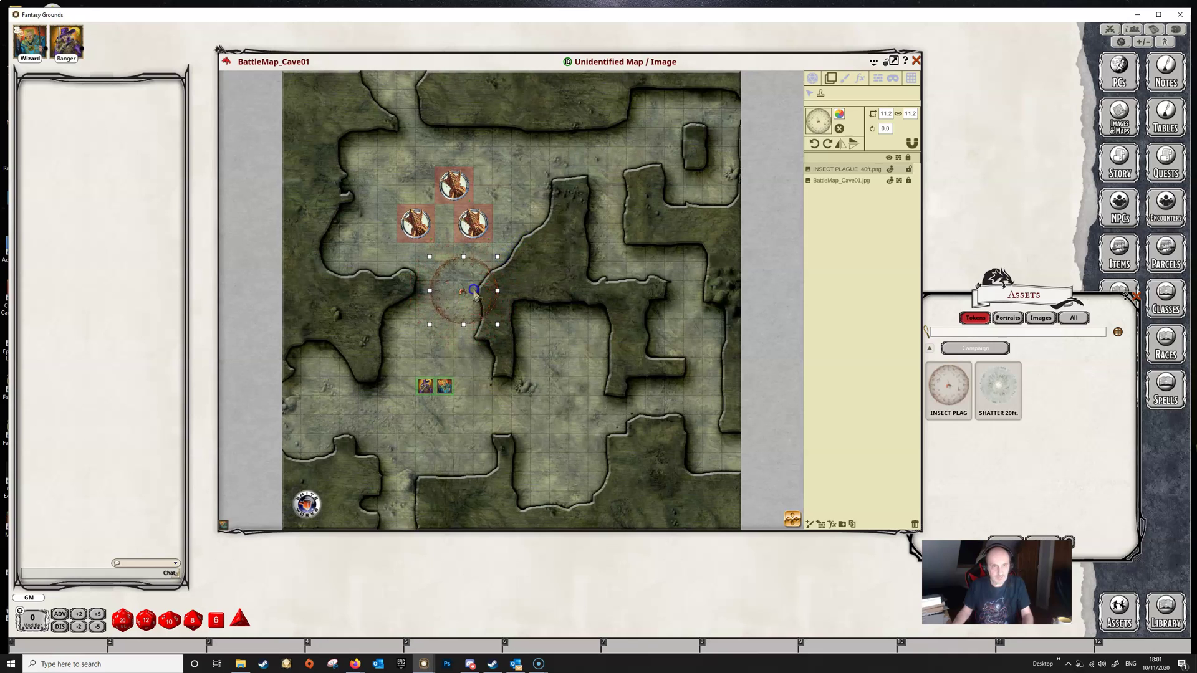
drag(478, 300, 460, 224)
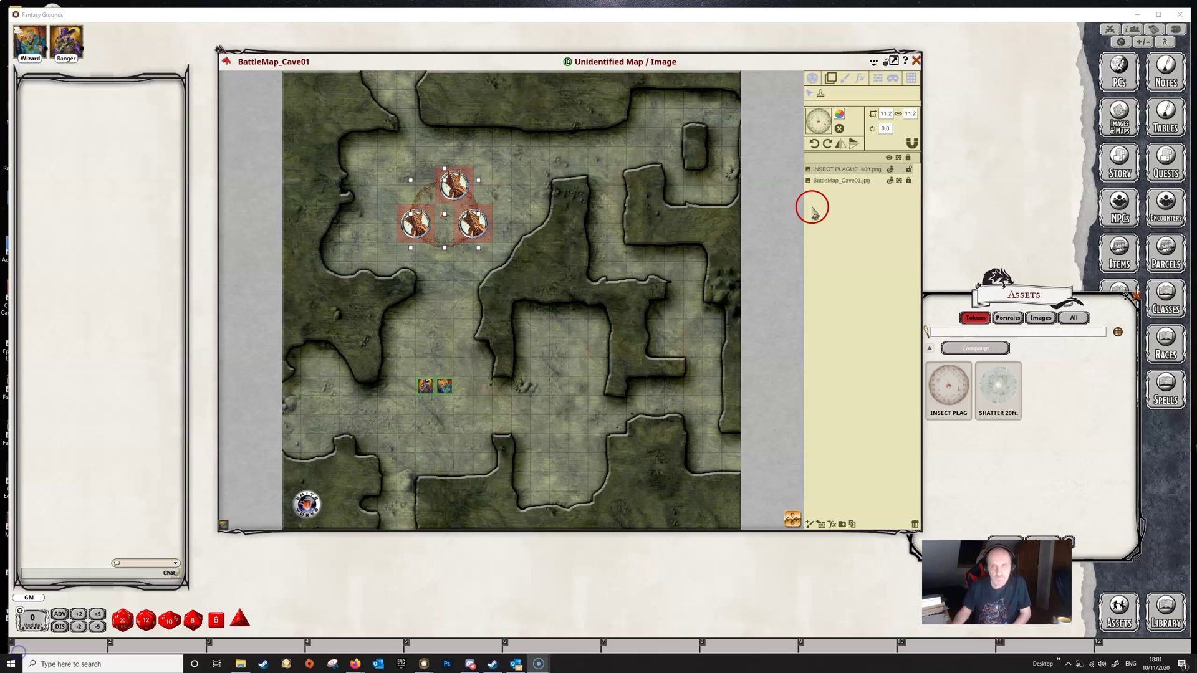
Step: Leave layer editing for play mode and cycle the INSECT PLAGUE layer's visibility through GM only and invisible back to visible to everyone
click(812, 78)
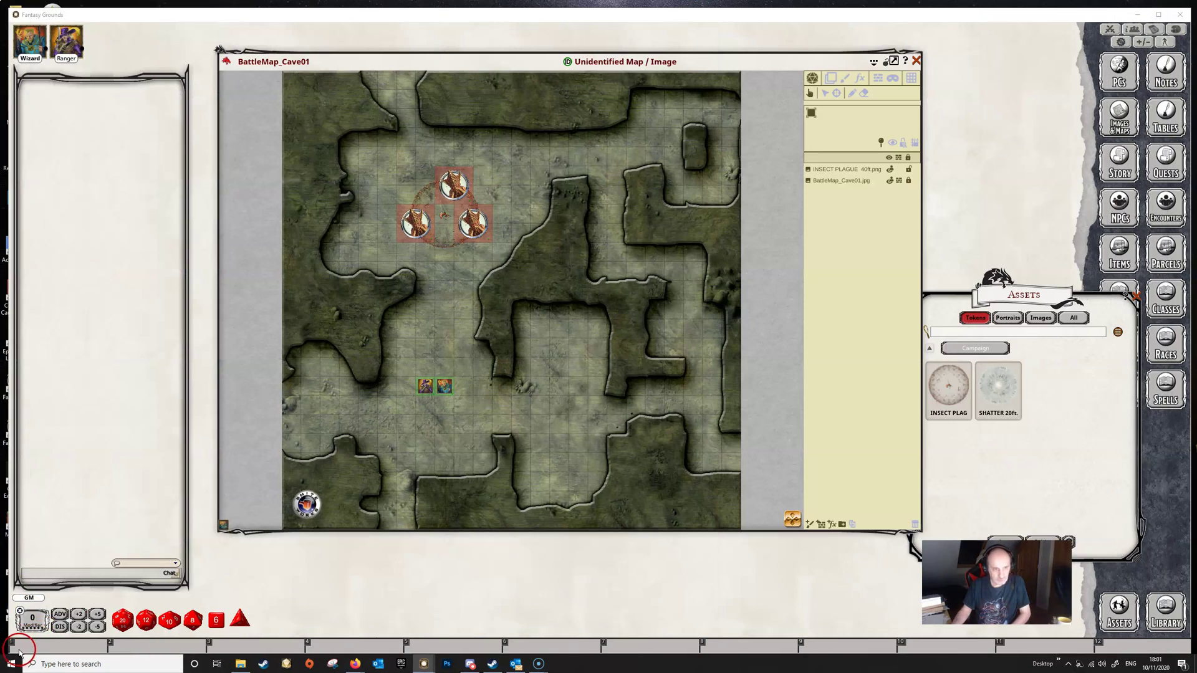
click(892, 170)
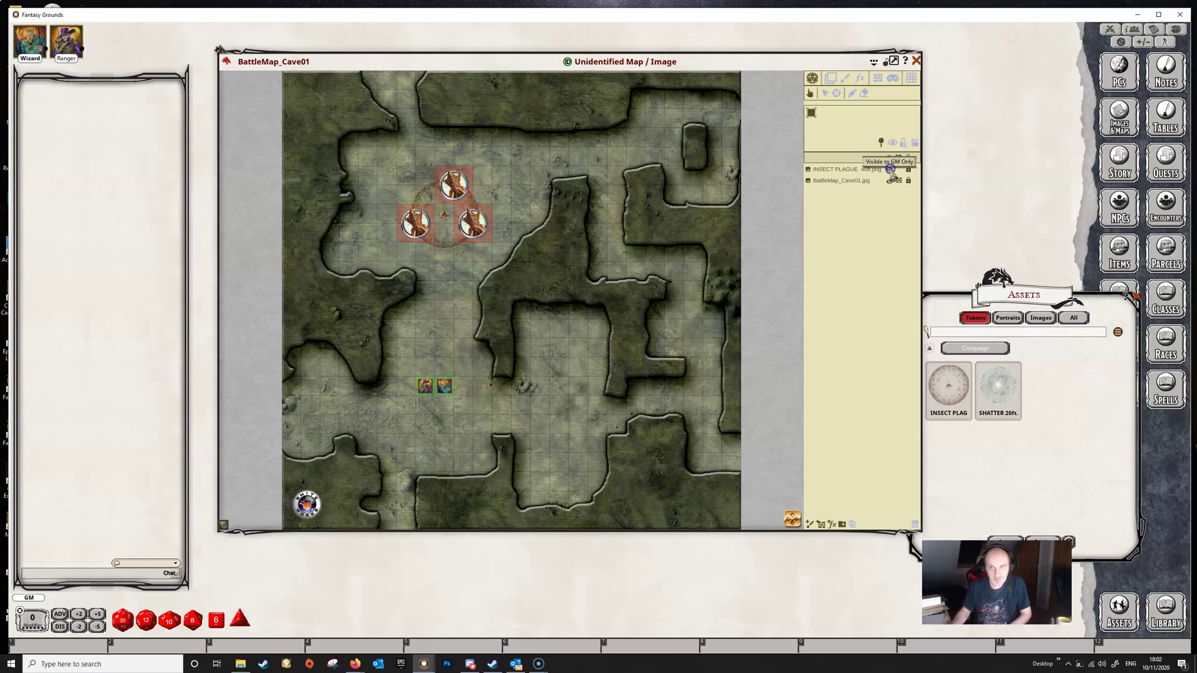
click(891, 169)
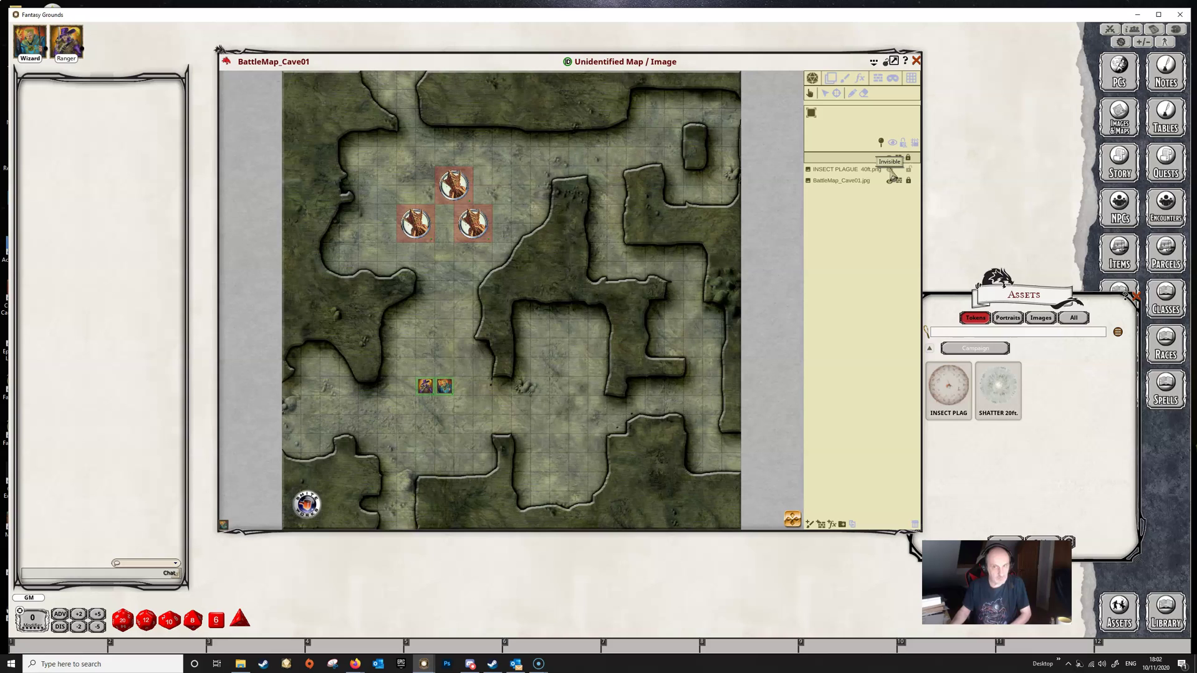
click(891, 169)
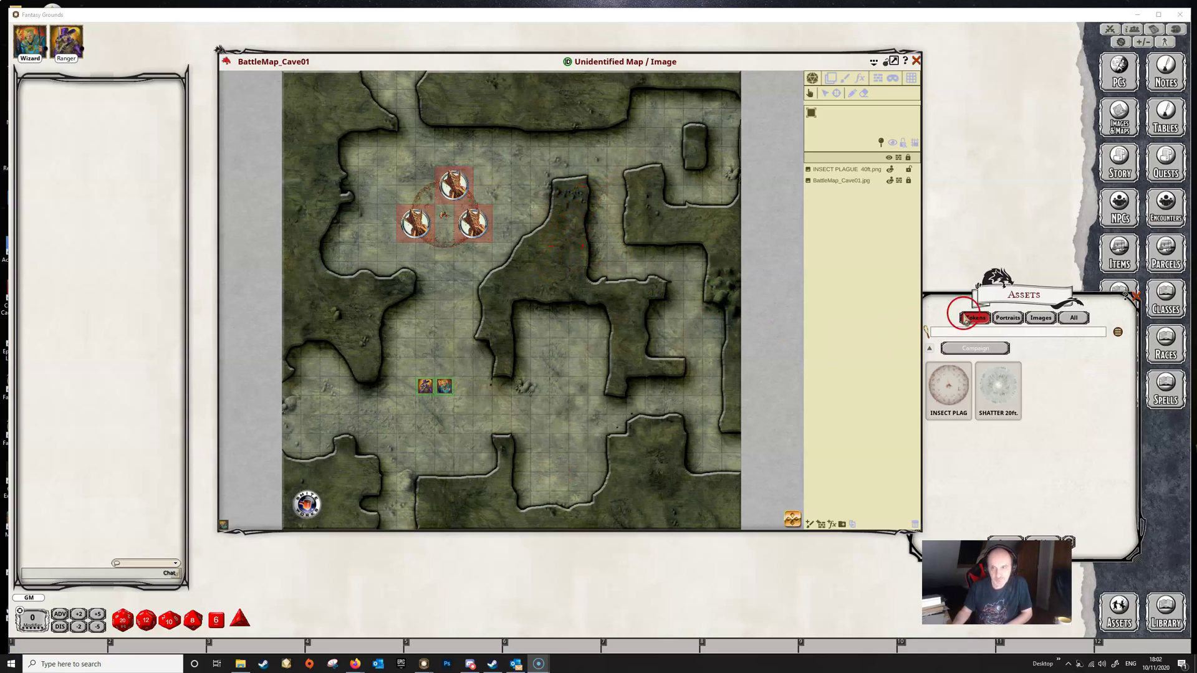
Step: Place CLOUDKILL 40ft.png from the Data image assets on the map just east of the two player tokens, in layer editing mode
click(1039, 317)
click(996, 367)
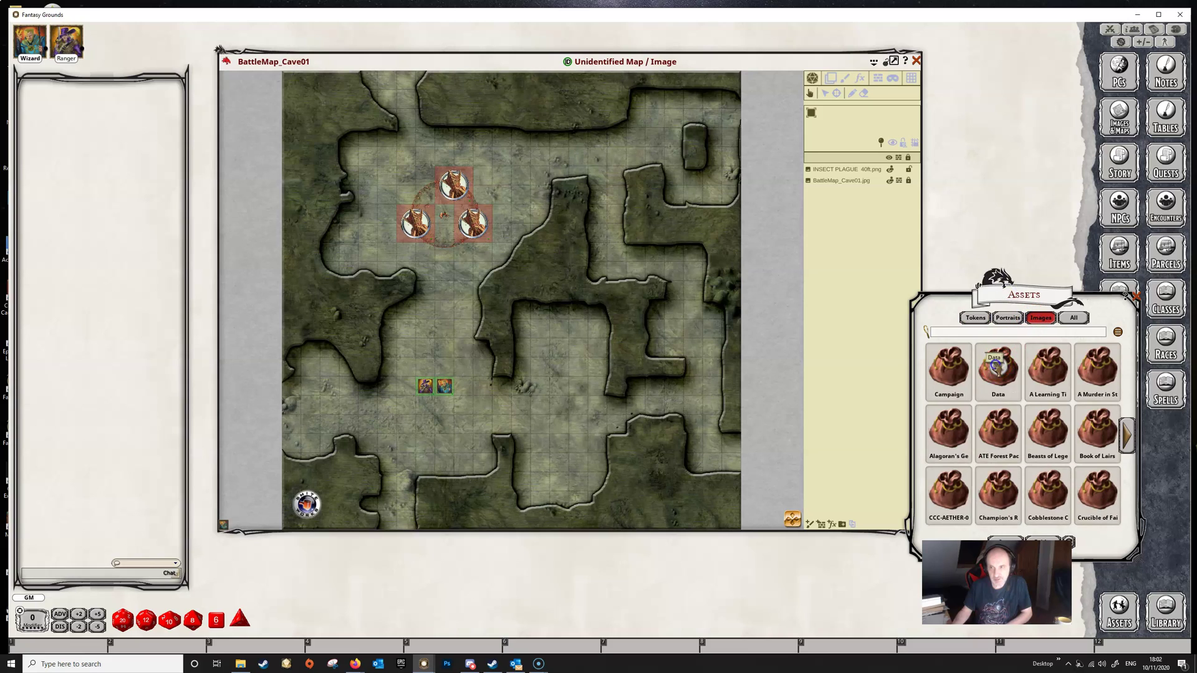
drag(988, 415, 572, 426)
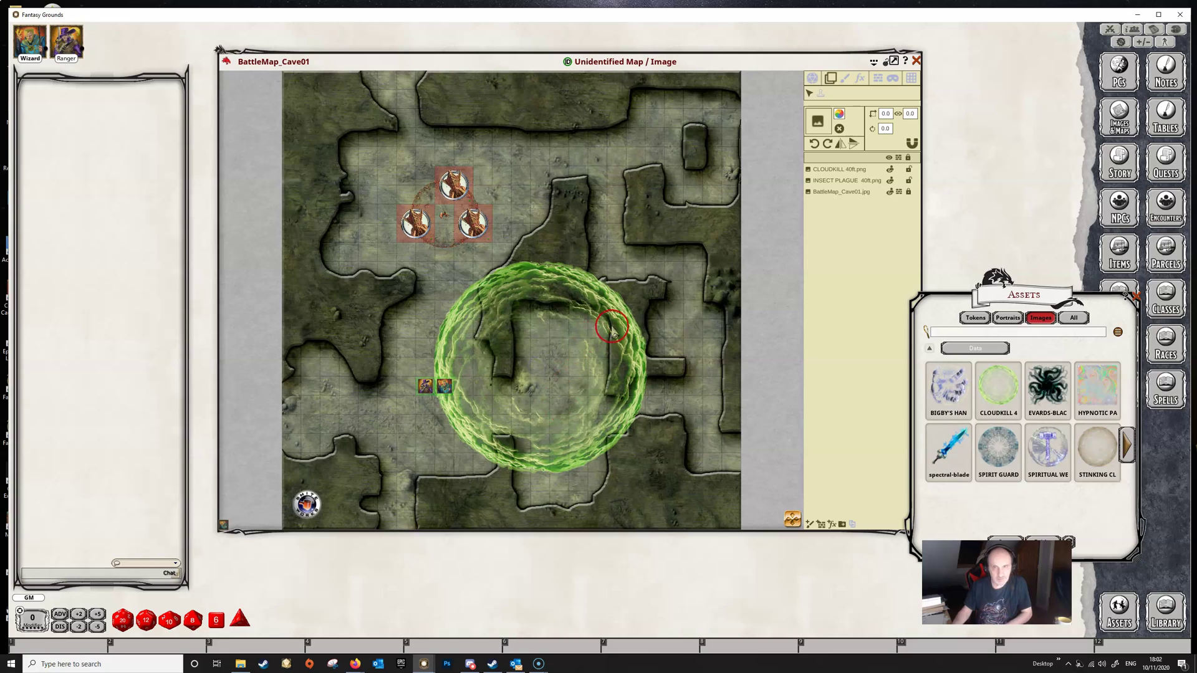
click(832, 79)
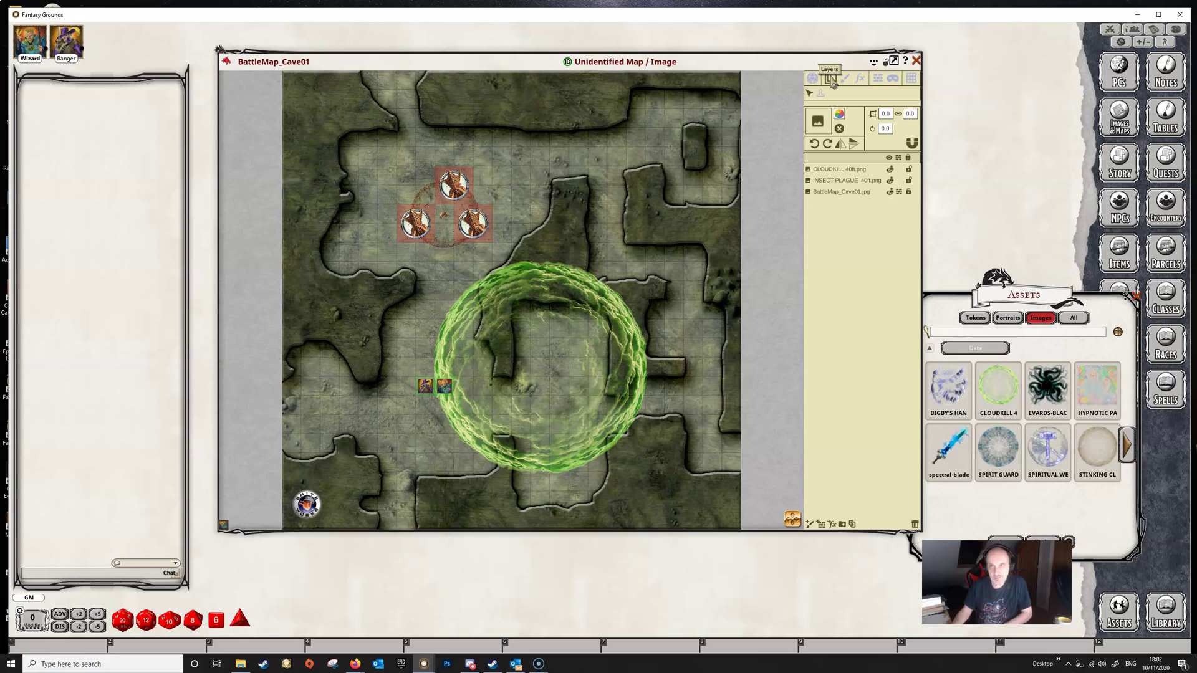
Step: Set BIGBY'S HAND 10ft.png as the tile image and stamp it on the map east of the three enemy tokens
drag(933, 374, 922, 366)
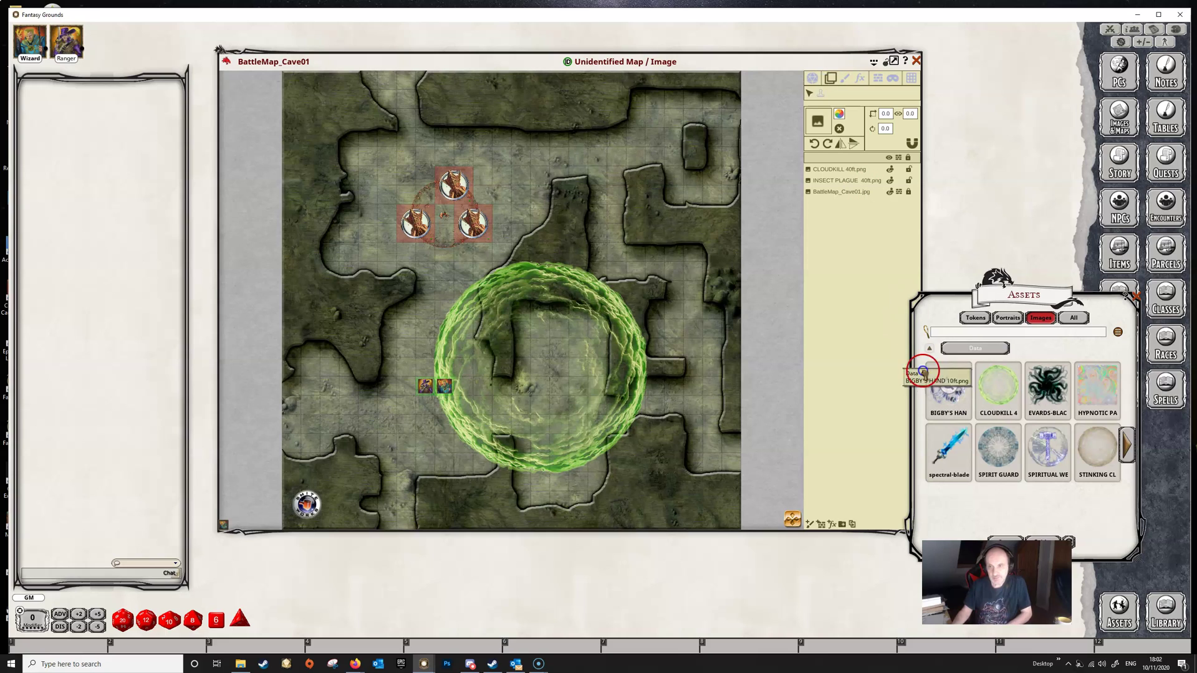
click(814, 158)
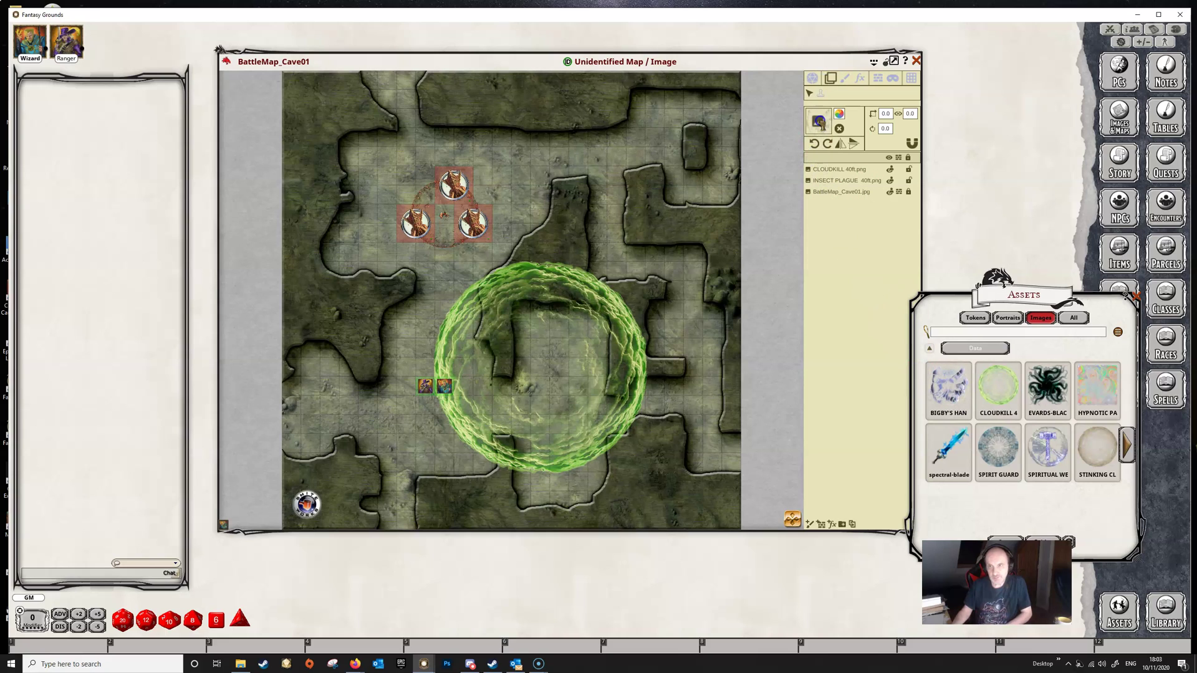
drag(820, 123, 821, 125)
click(821, 95)
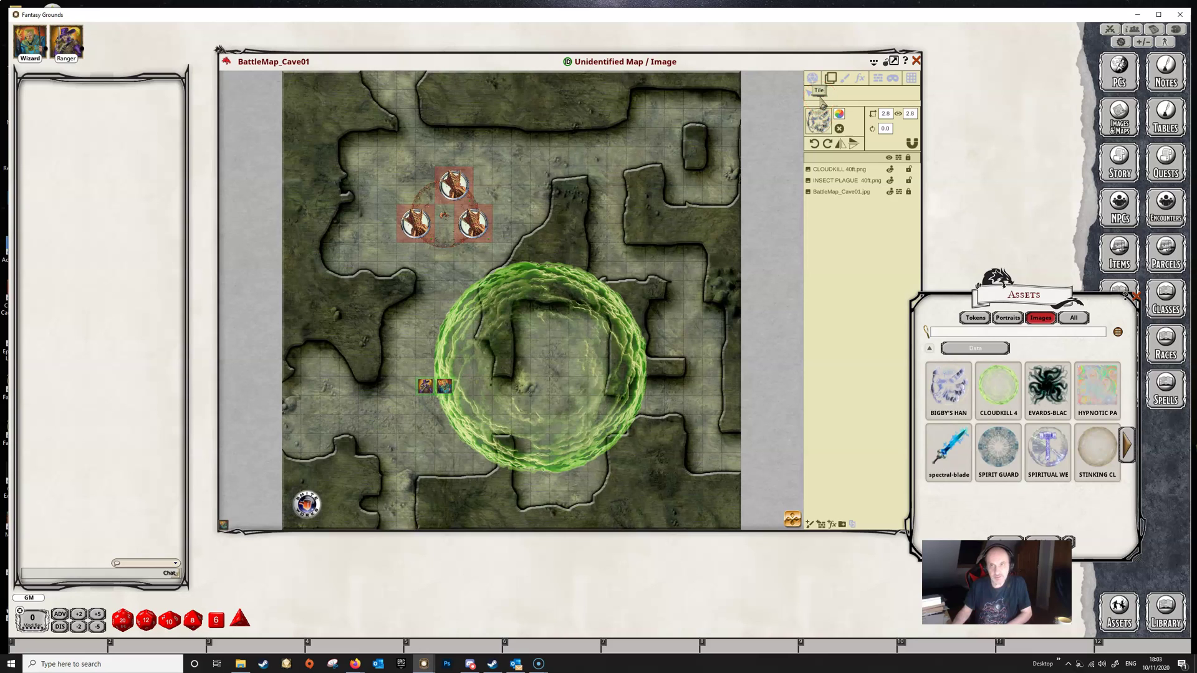
click(598, 201)
click(626, 242)
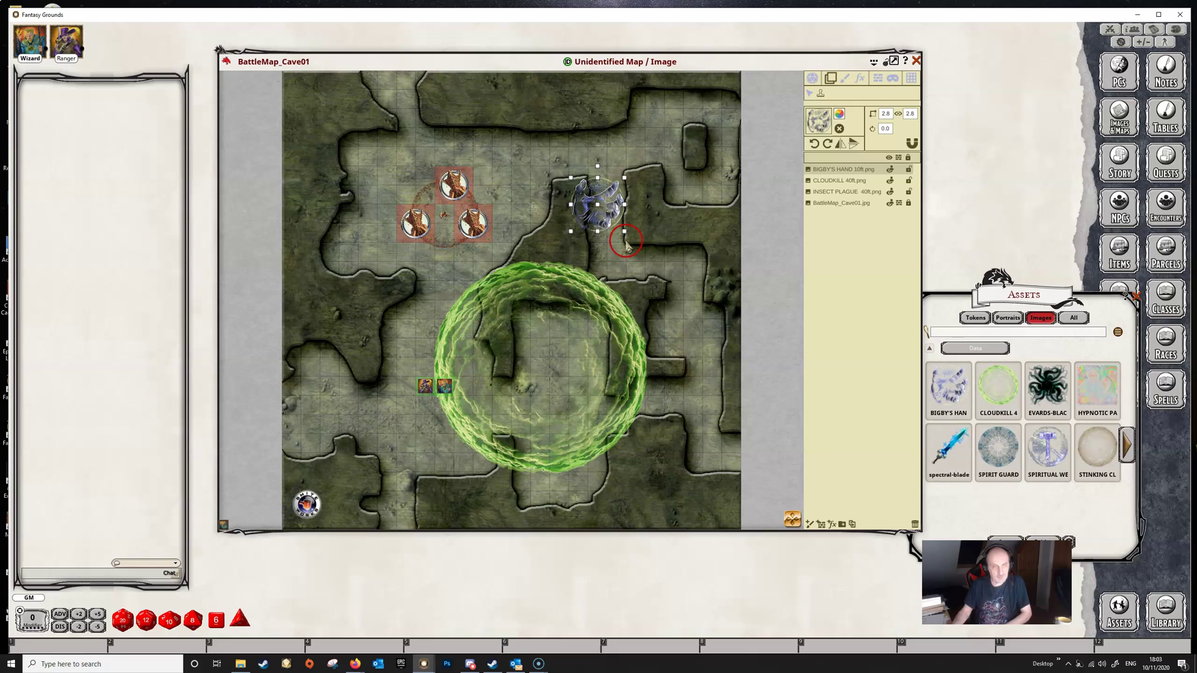
click(645, 269)
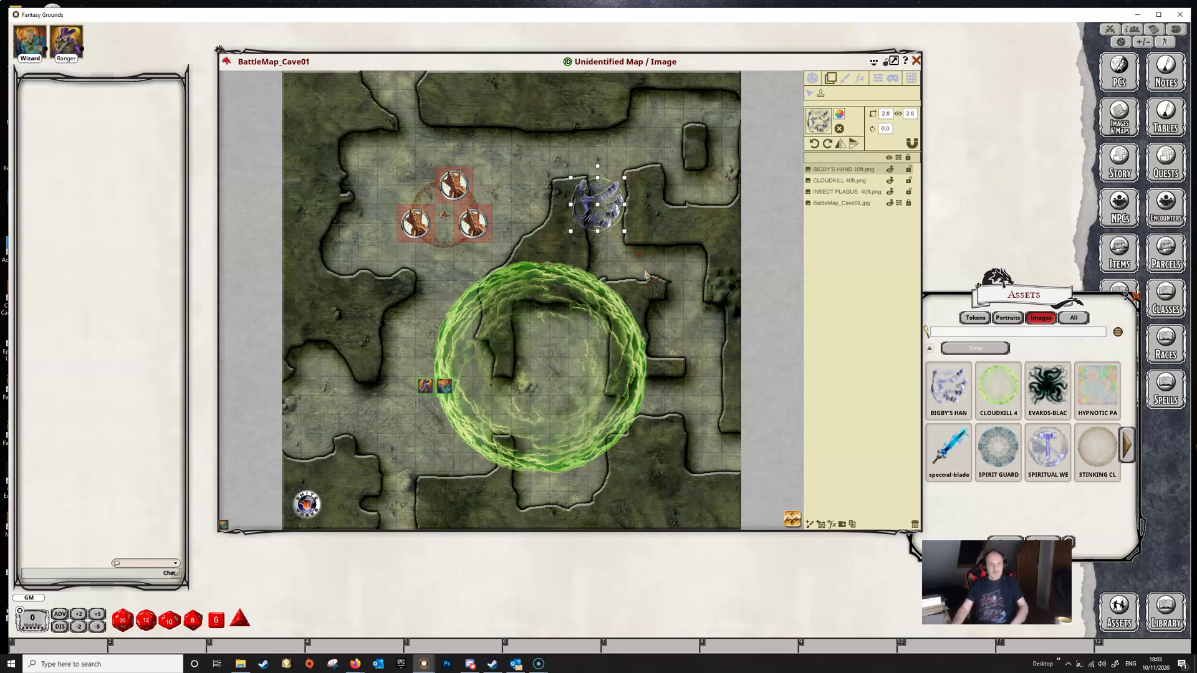